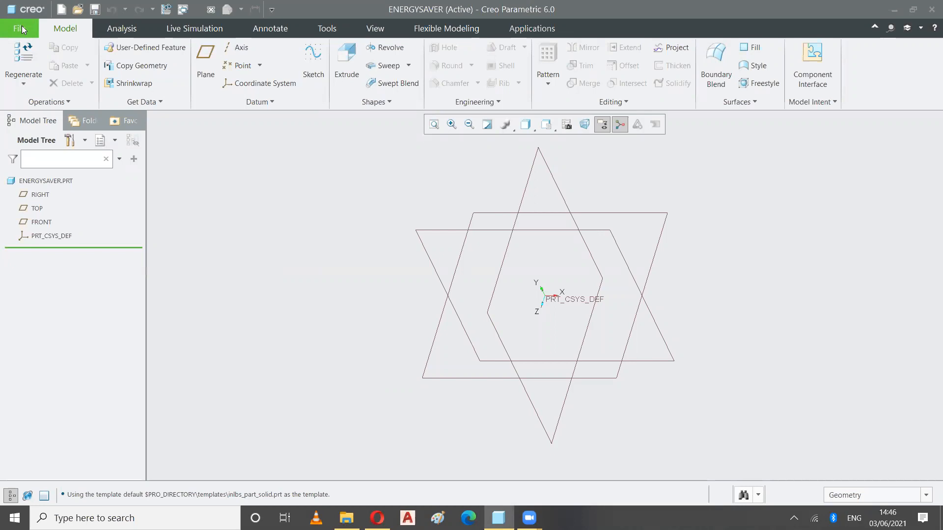
- Set the default model orientation to Isometric in the model display options, without saving the settings to a configuration file
click(58, 344)
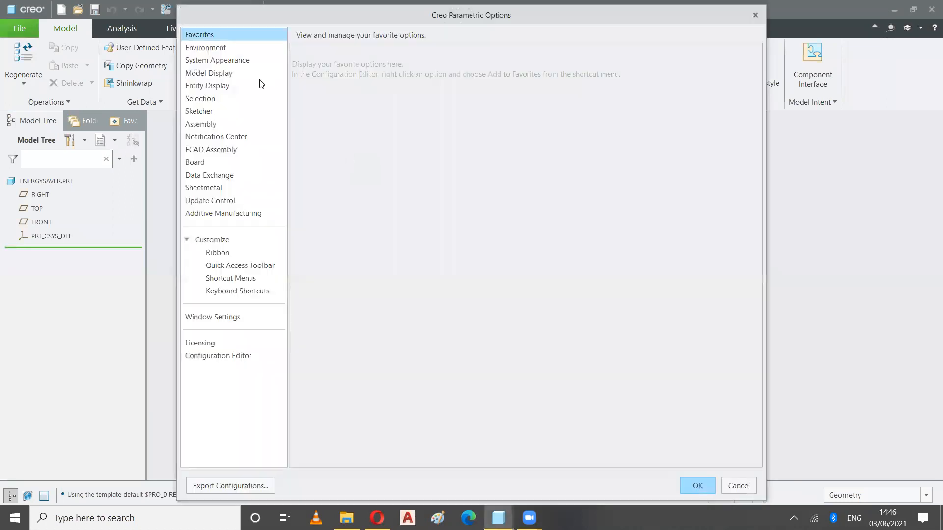
click(217, 74)
click(481, 67)
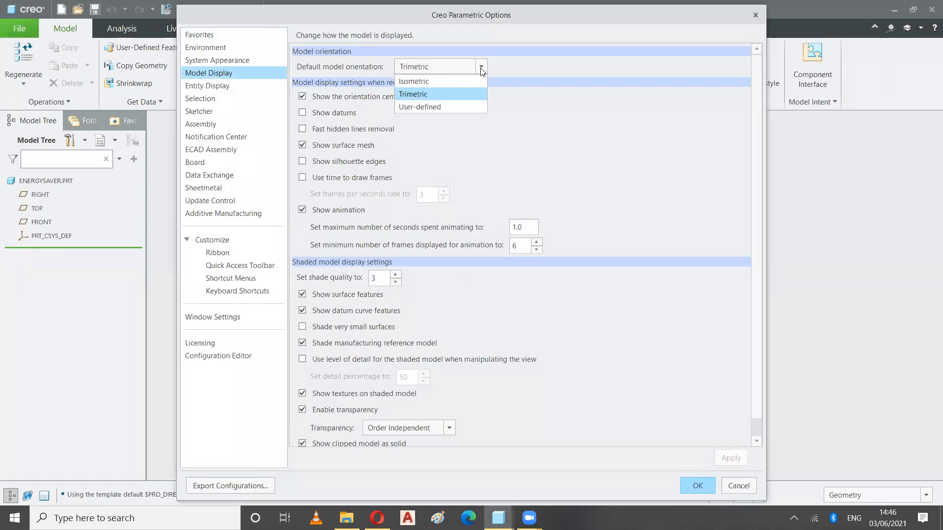
click(431, 87)
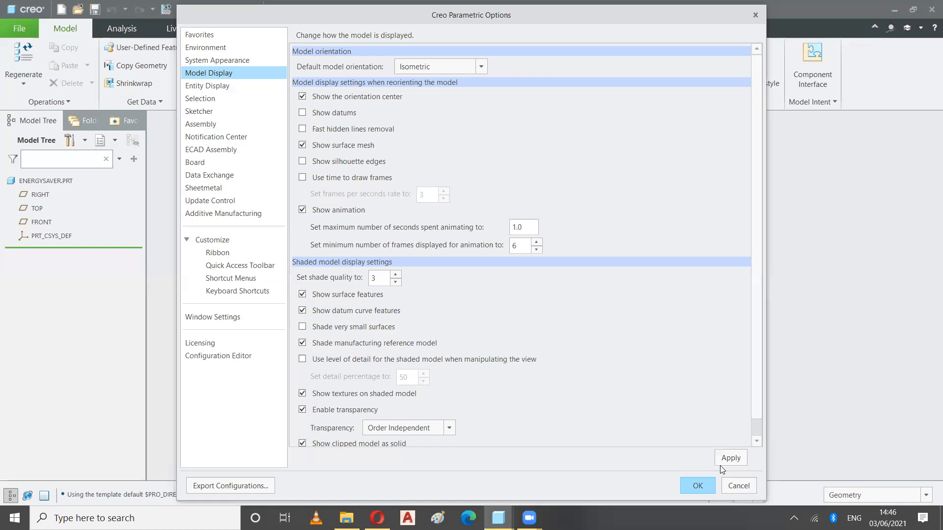
click(693, 493)
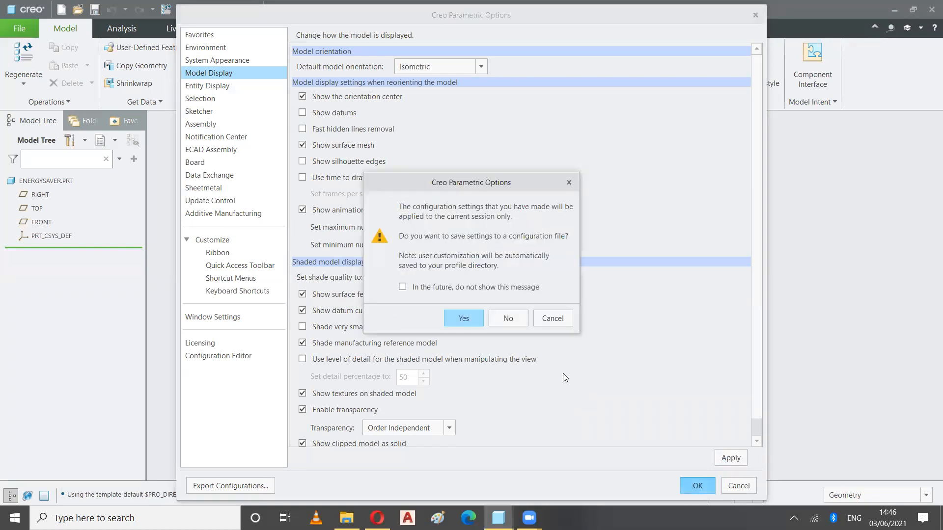
click(509, 318)
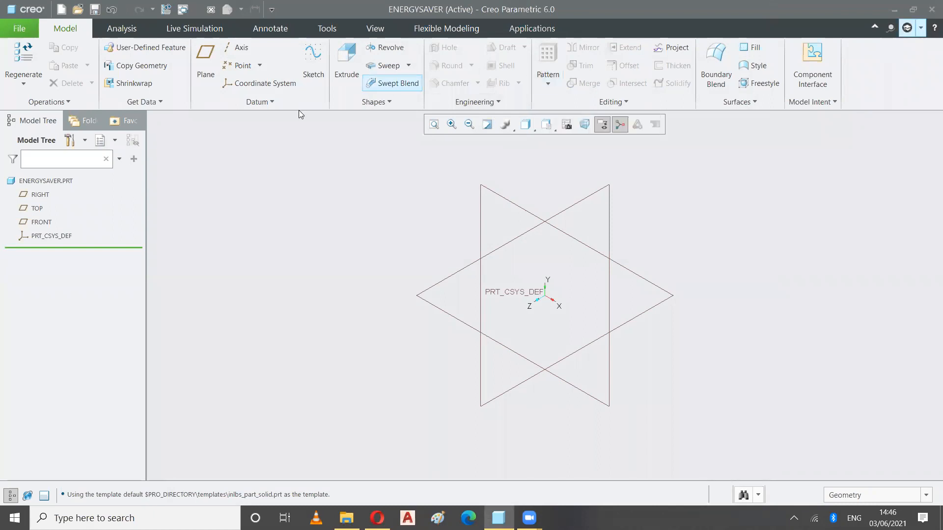
- Start a sketch on the FRONT datum plane with RIGHT as the right-facing reference, and orient the view parallel to the sketch plane
click(316, 64)
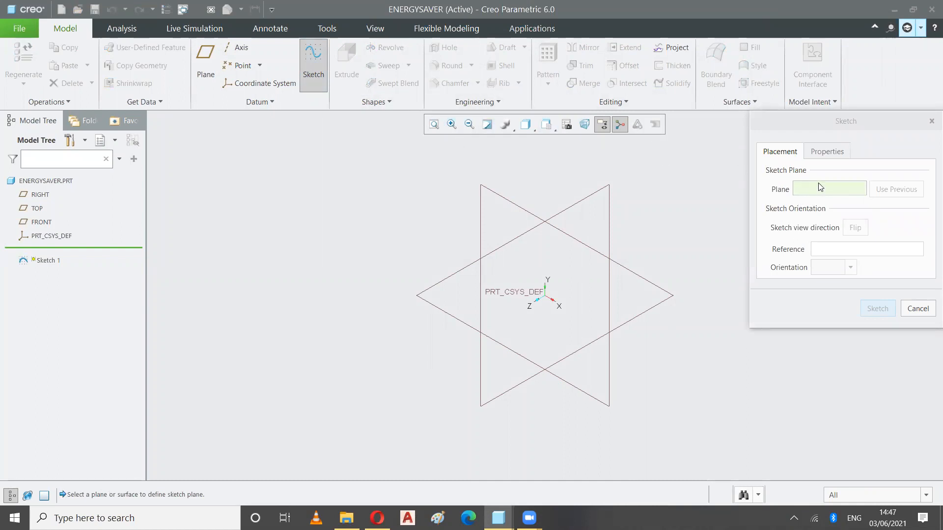
click(821, 156)
click(787, 153)
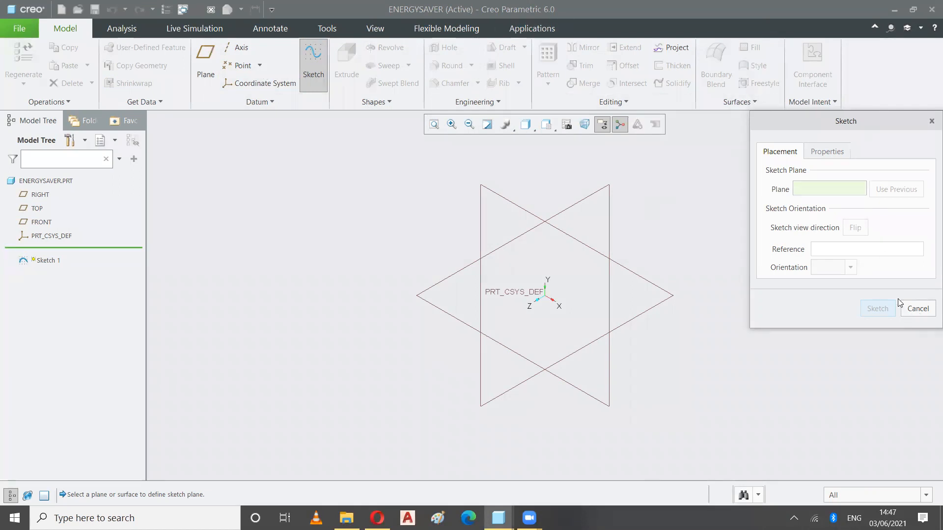
click(487, 190)
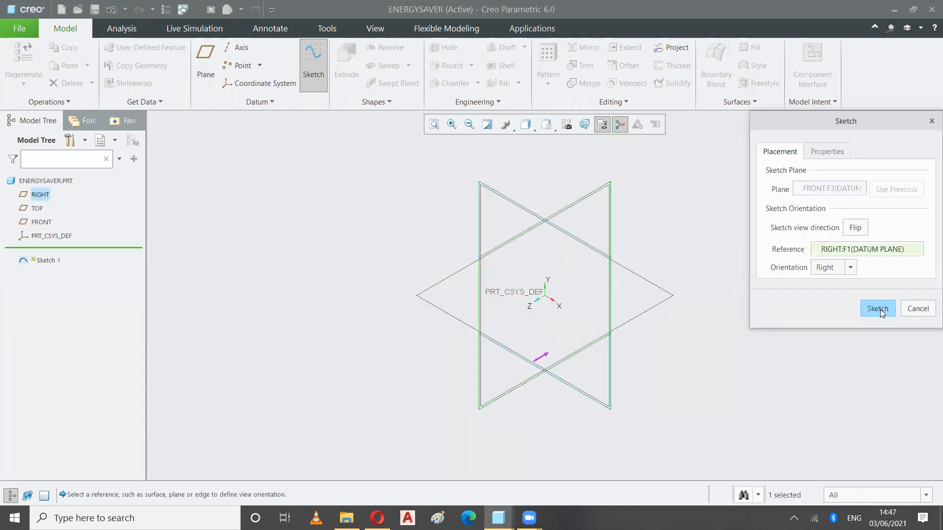
click(877, 308)
click(864, 310)
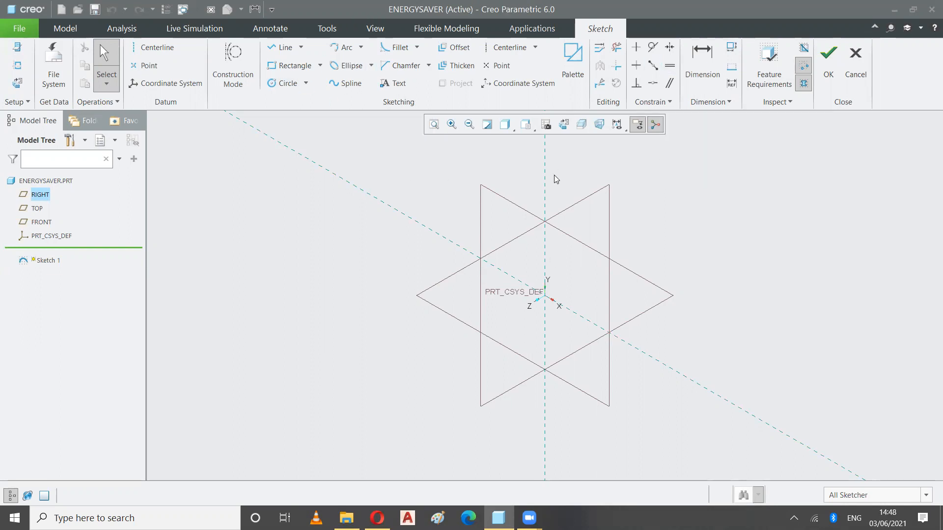
click(563, 125)
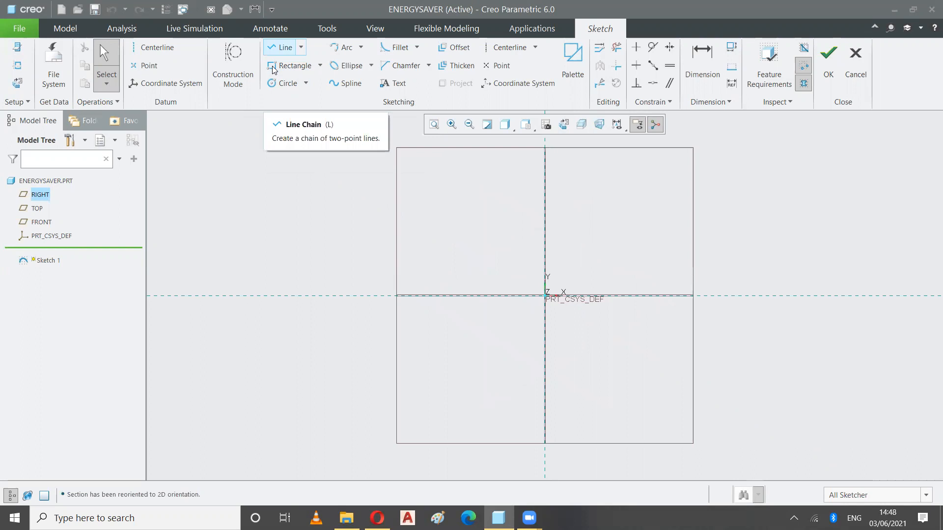
- Sketch a three-line chain beside the vertical axis: a vertical line about 329 long, a downward slope about 140, and a vertical line about 103
key(l)
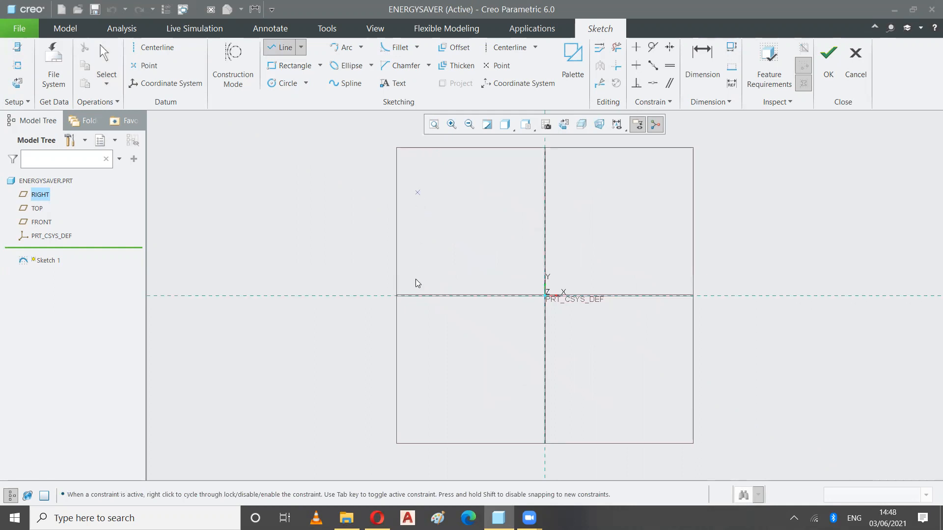
click(422, 387)
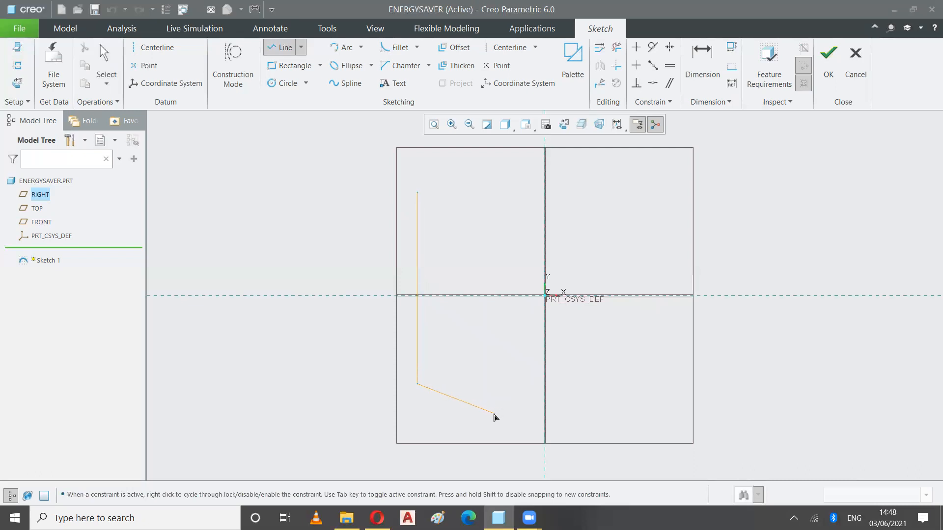
click(496, 473)
middle_click(561, 253)
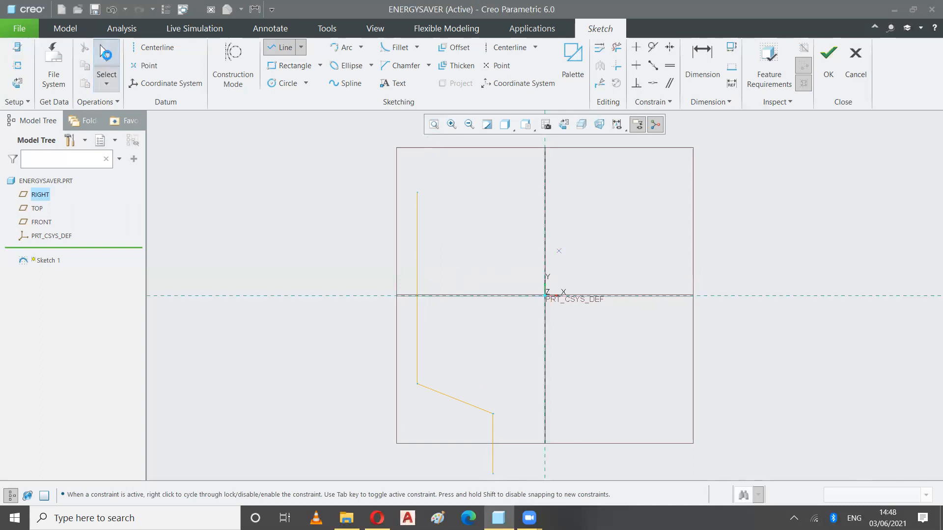
click(105, 58)
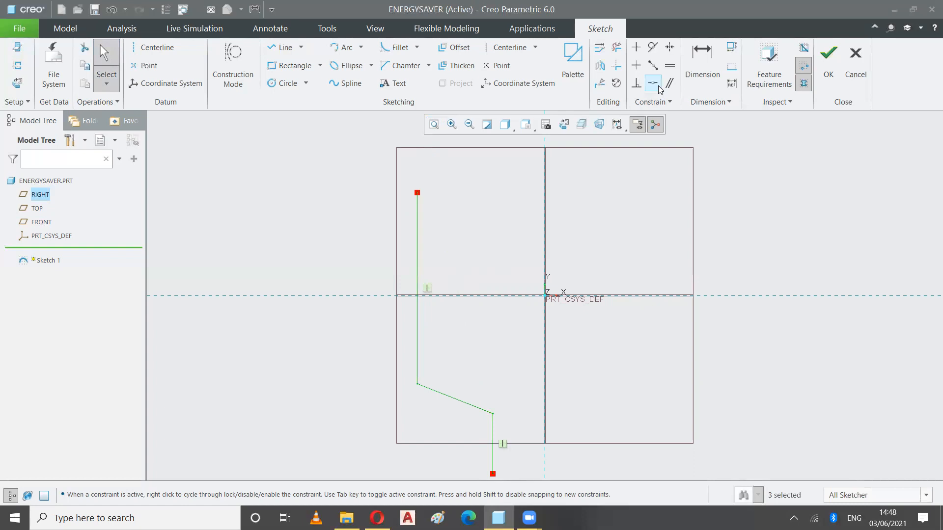
- Dimension the long upper vertical line and set its length to 330
click(702, 69)
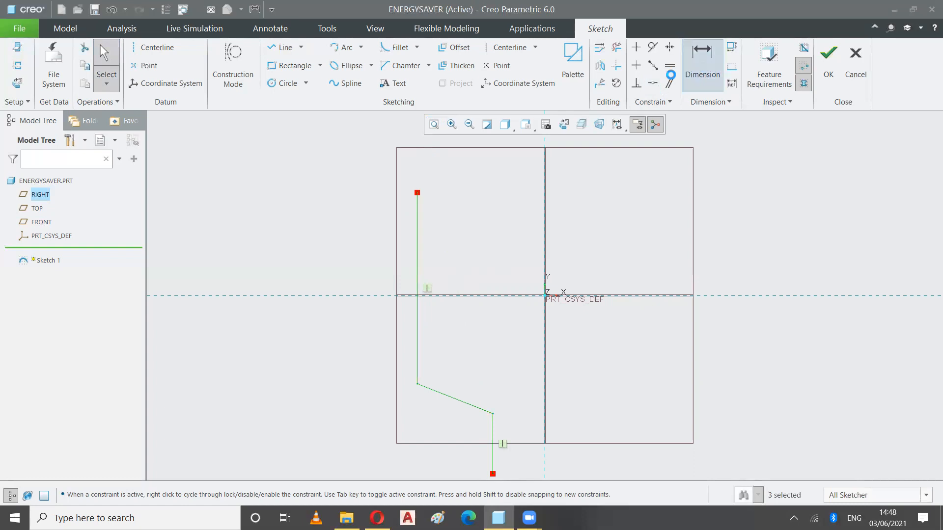
click(416, 276)
middle_click(360, 267)
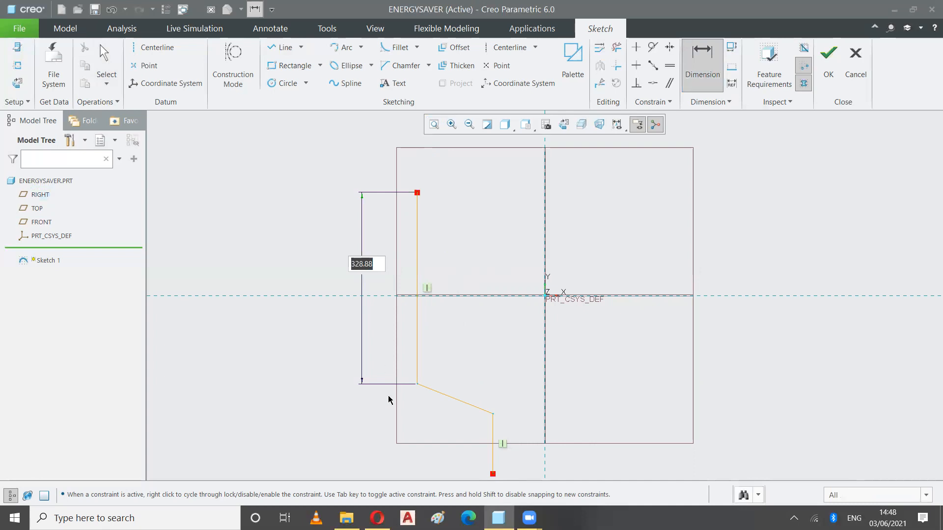
text(330)
key(Return)
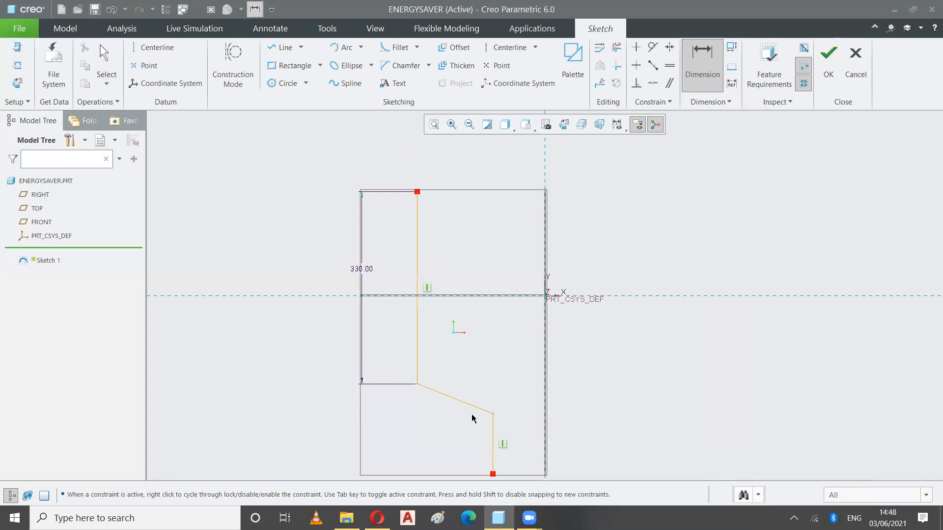
- Dimension the sloped line and set its length to 140
click(463, 402)
middle_click(432, 419)
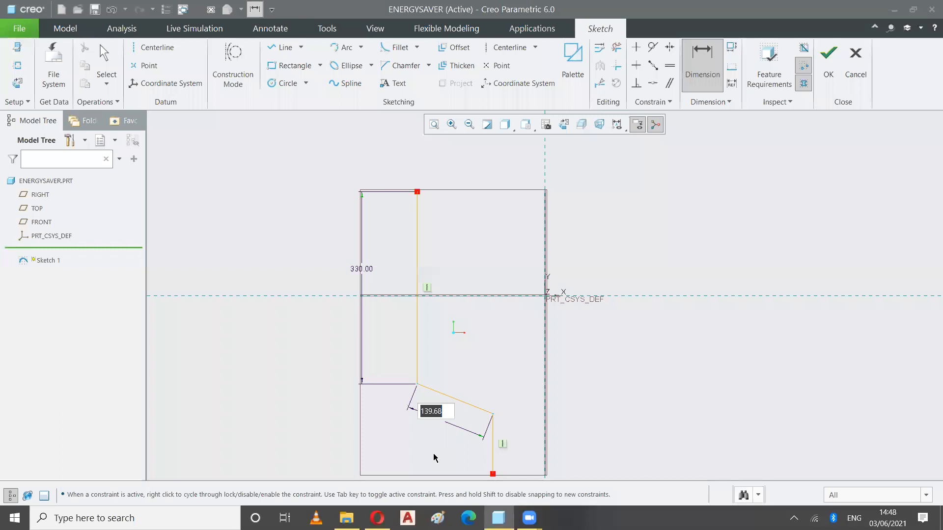
text(140)
key(Return)
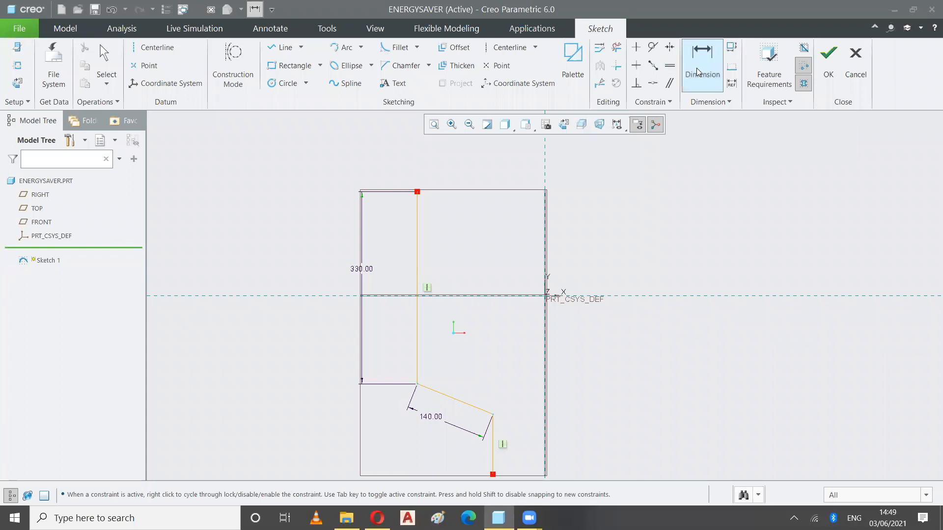
- Dimension the angle between the sloped line and the horizontal reference and set it to 25 degrees
click(461, 407)
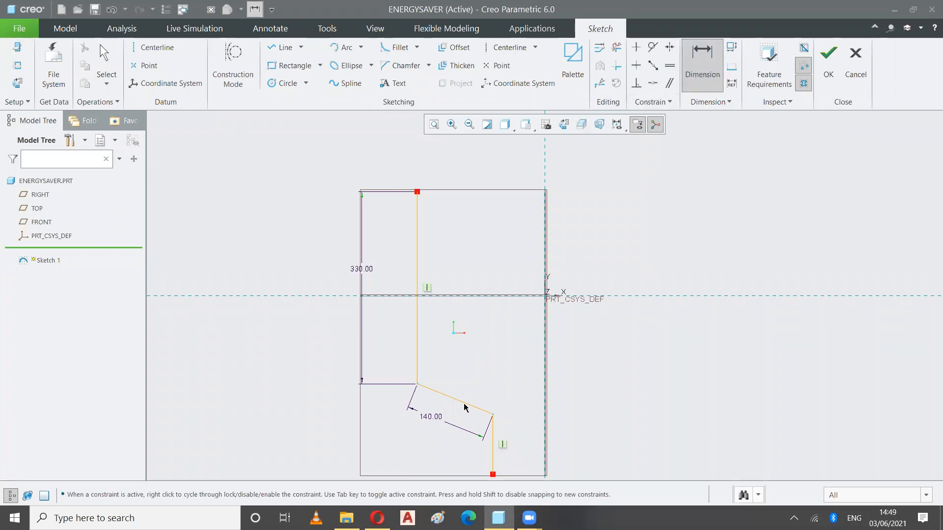
click(495, 301)
middle_click(454, 366)
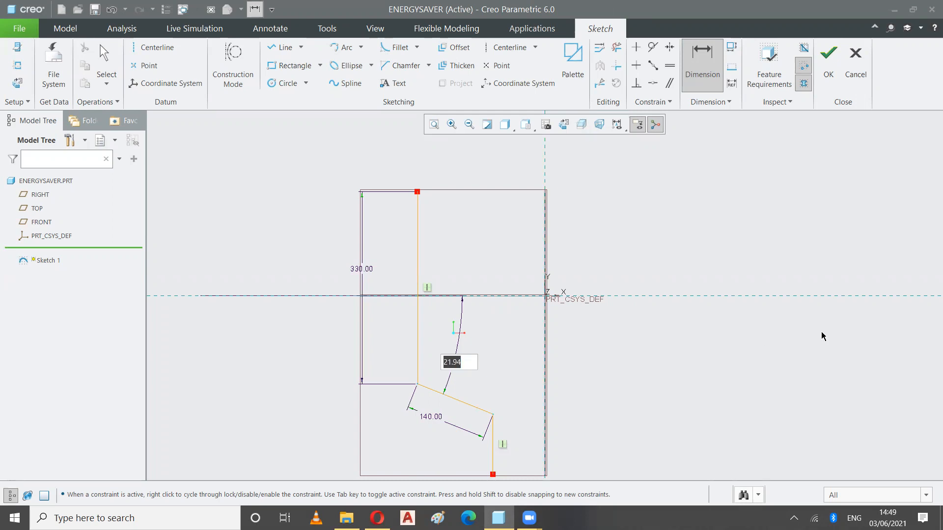
text(25)
key(Return)
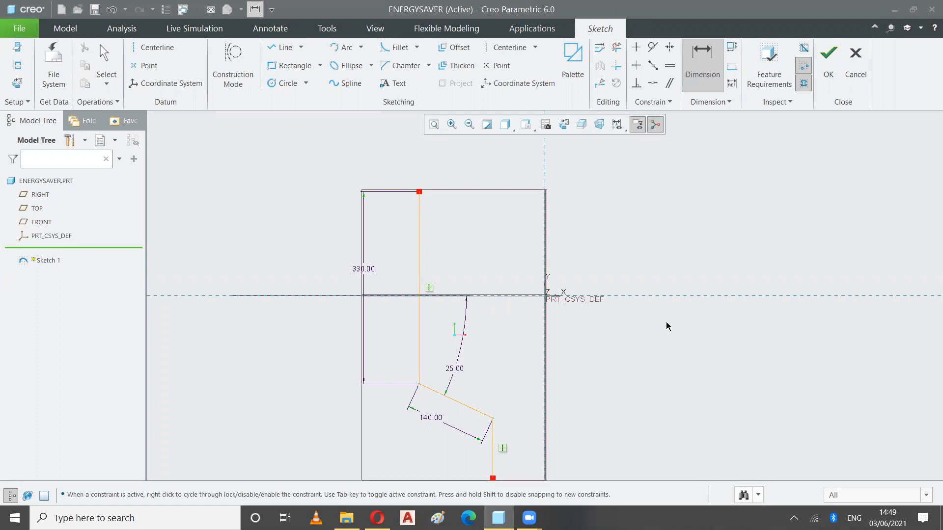
- Dimension the short lower vertical line and set its length to 100
click(492, 459)
middle_click(472, 459)
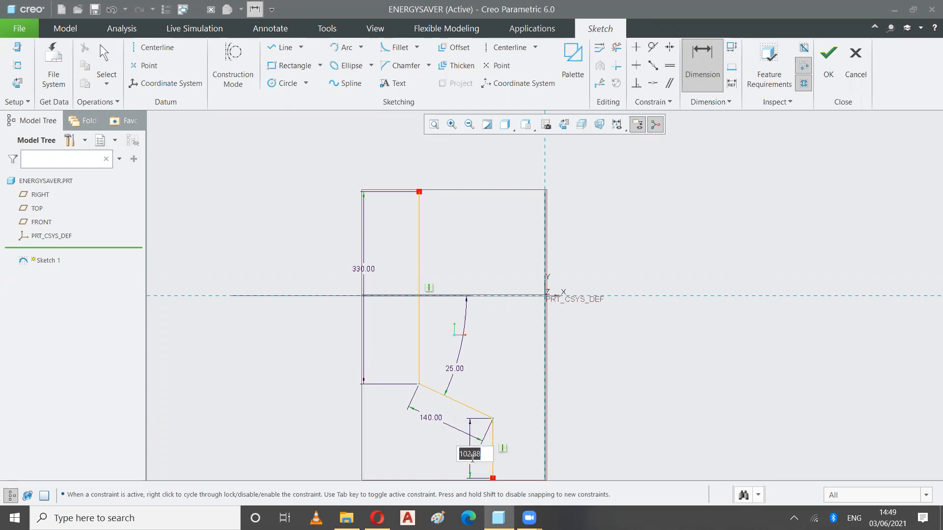
text(100)
key(Return)
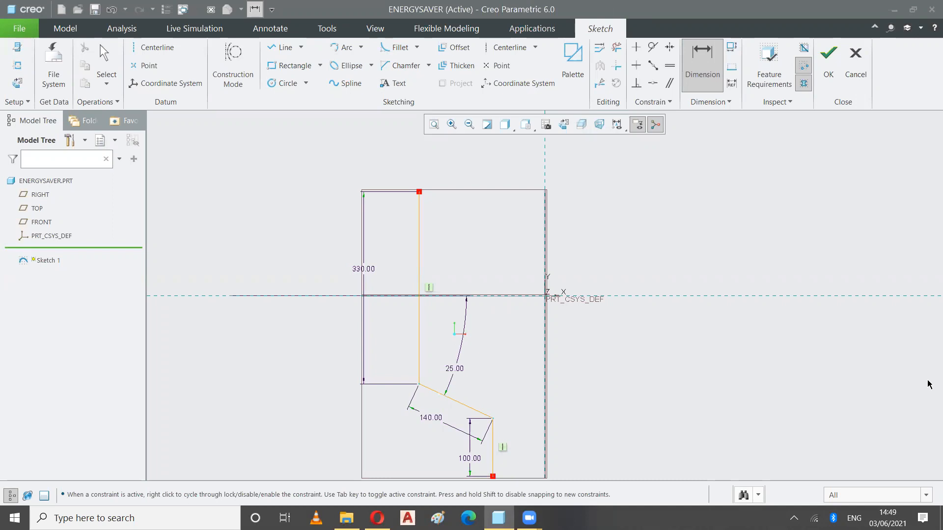
- Hide the FRONT datum plane
click(432, 122)
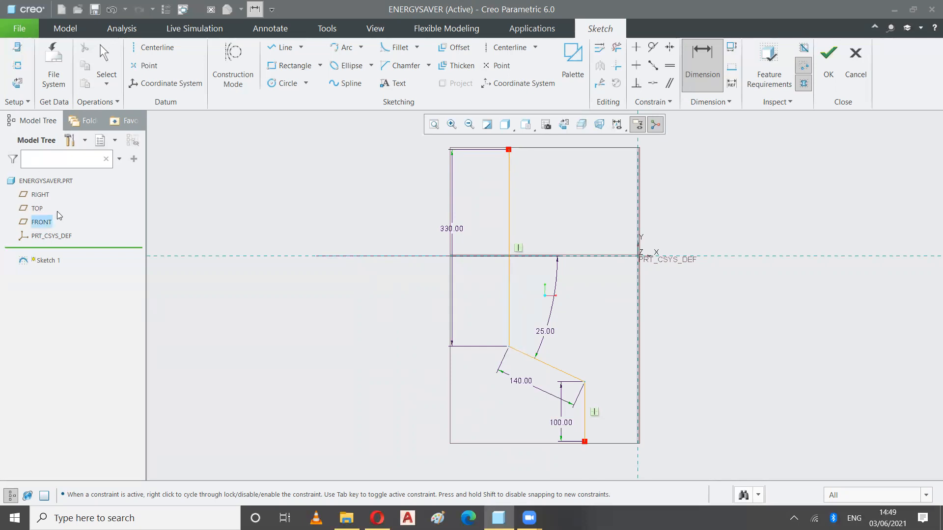
right_click(41, 223)
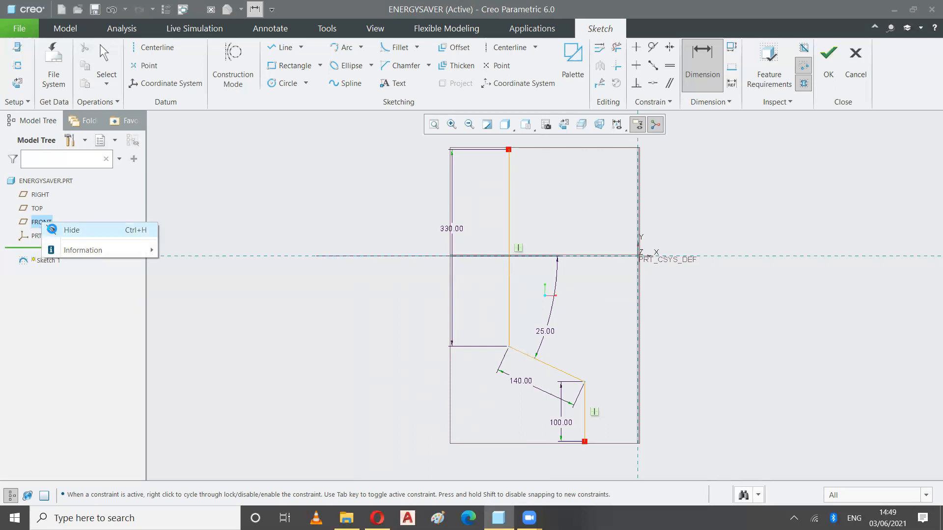
click(54, 231)
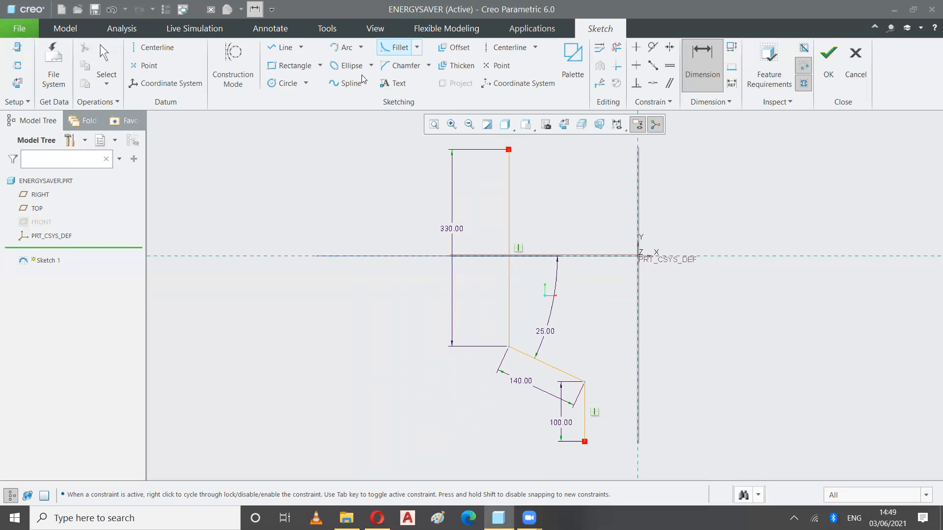
- Add a circular fillet of about 48 radius between the long vertical line and the sloped line
click(417, 47)
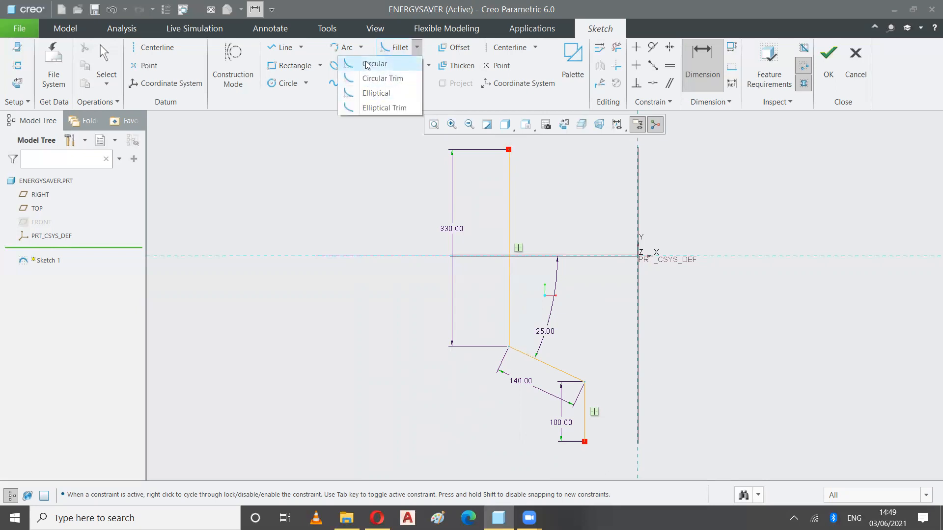
click(373, 64)
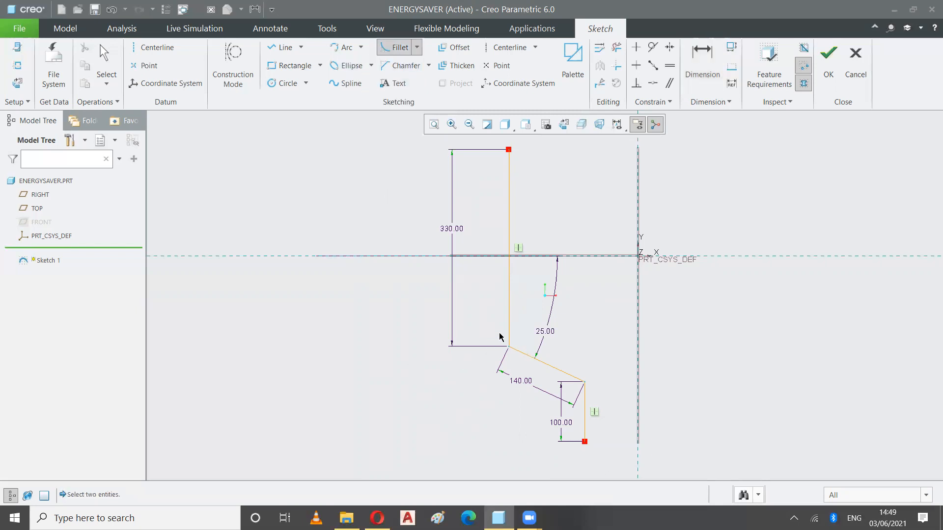
click(509, 322)
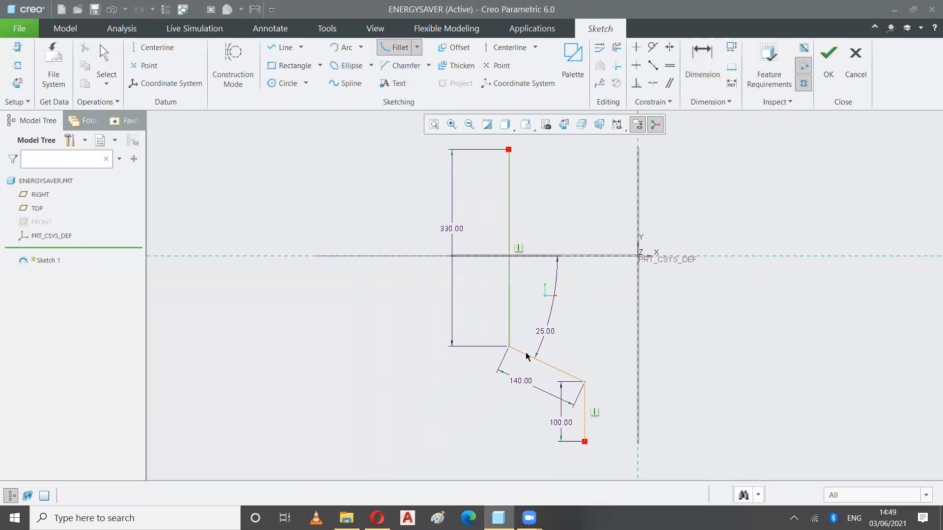
click(526, 355)
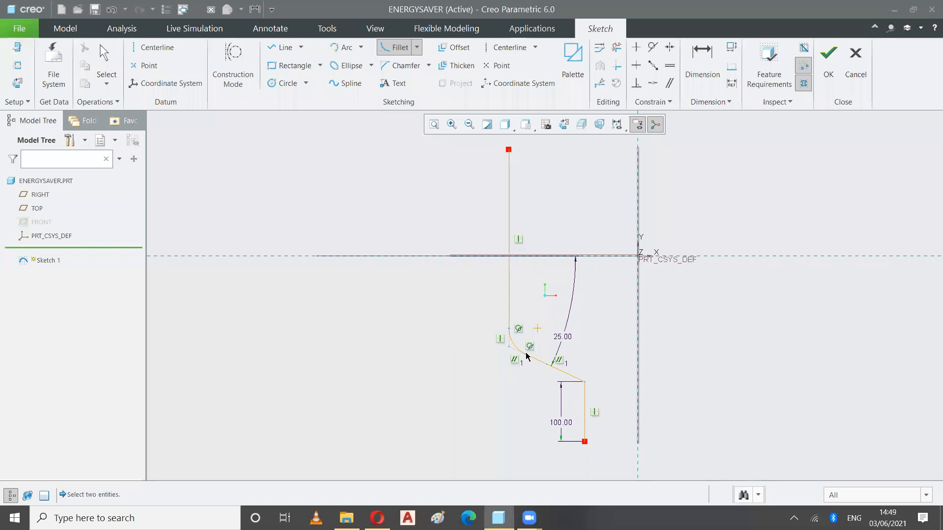
click(101, 56)
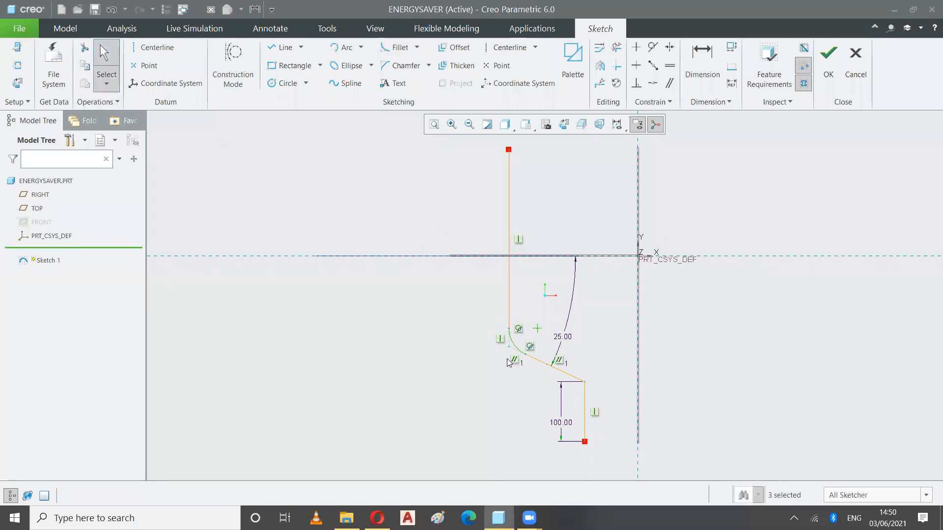
- Dimension the fillet arc and set its radius to 60
key(d)
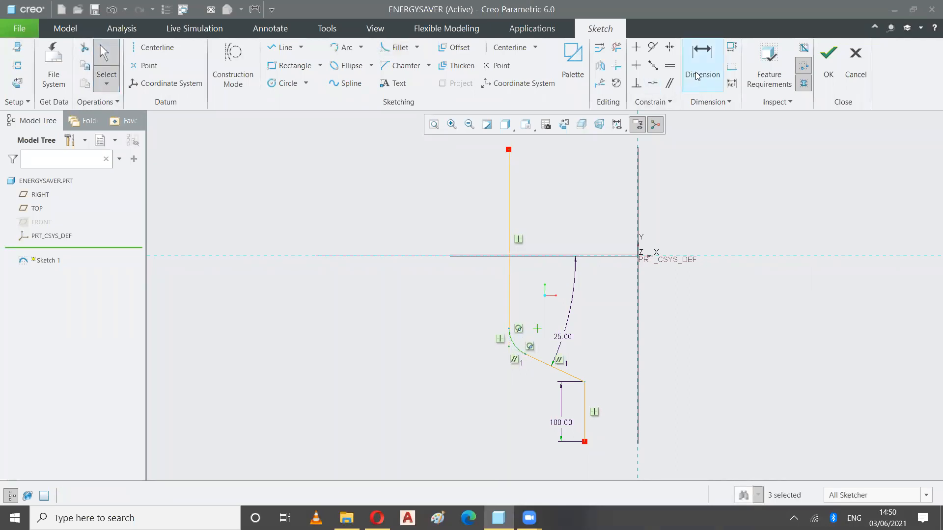
click(512, 345)
middle_click(459, 359)
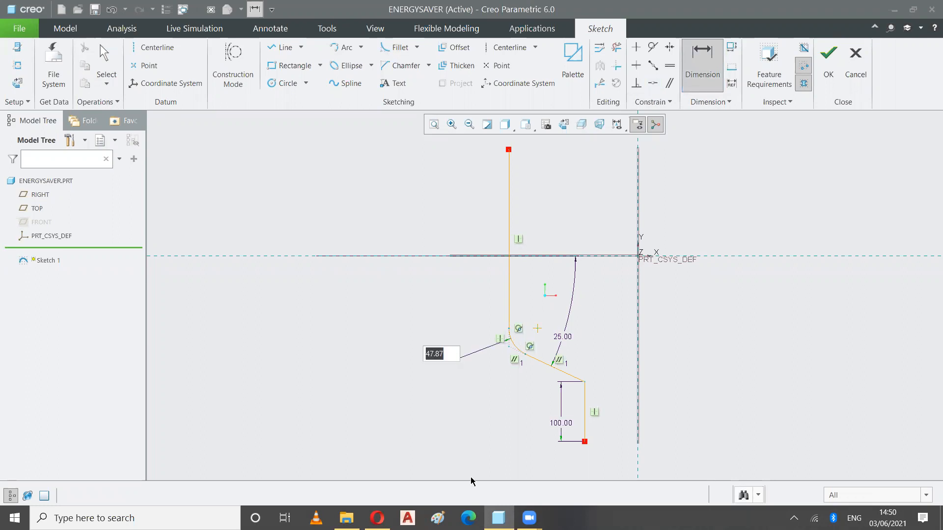
text(60)
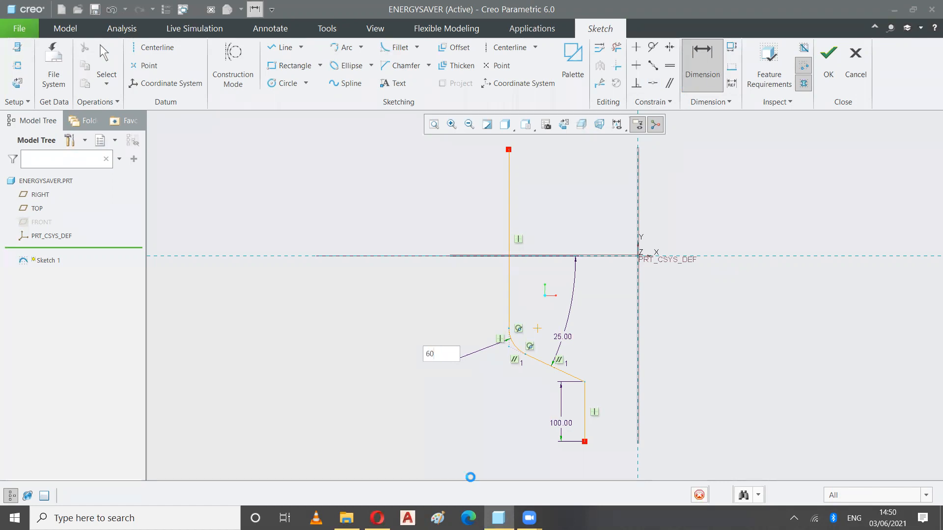
- Confirm the upper fillet's radius of 60 and add a circular fillet of about 36 radius between the sloped line and the short lower vertical line
key(Return)
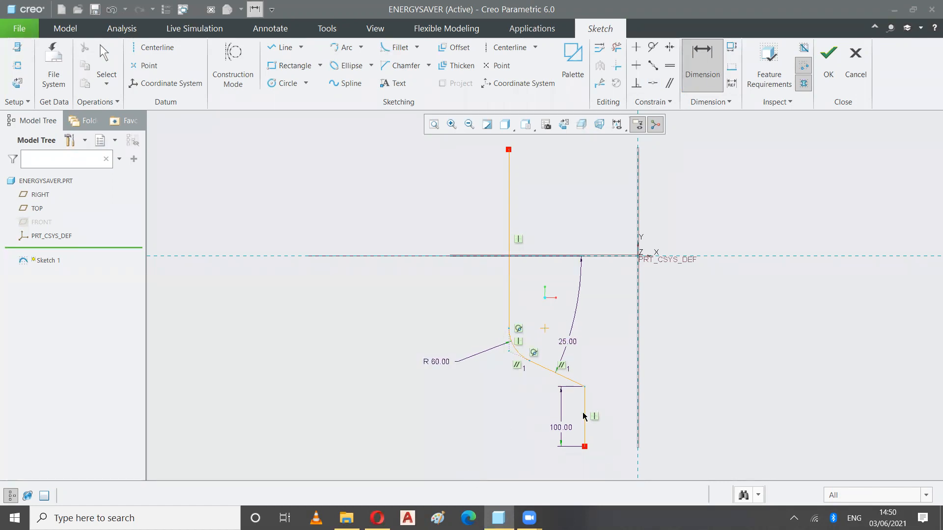
click(574, 381)
click(585, 404)
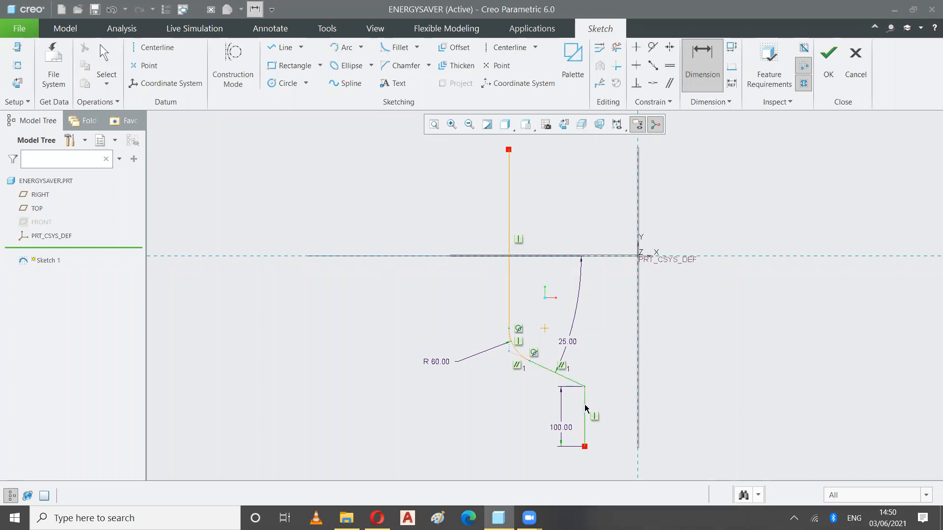
click(585, 411)
click(397, 47)
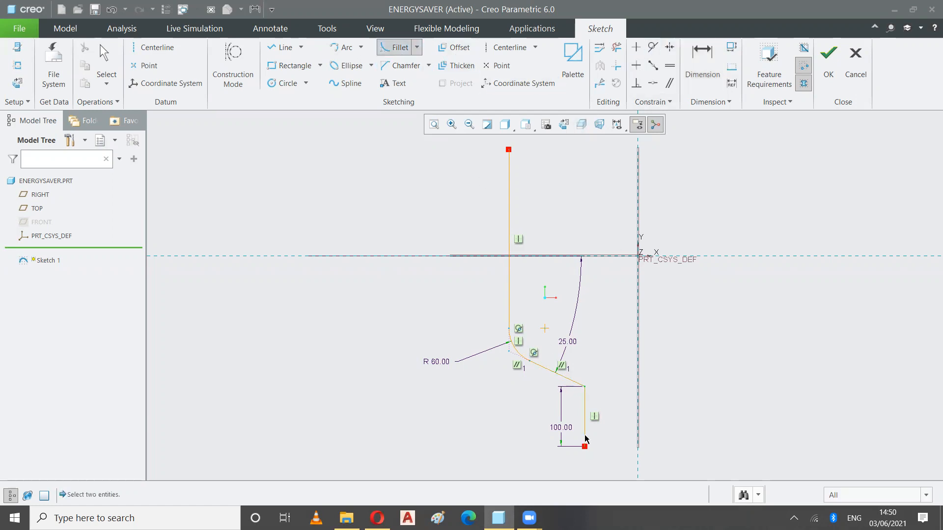
click(573, 383)
click(584, 406)
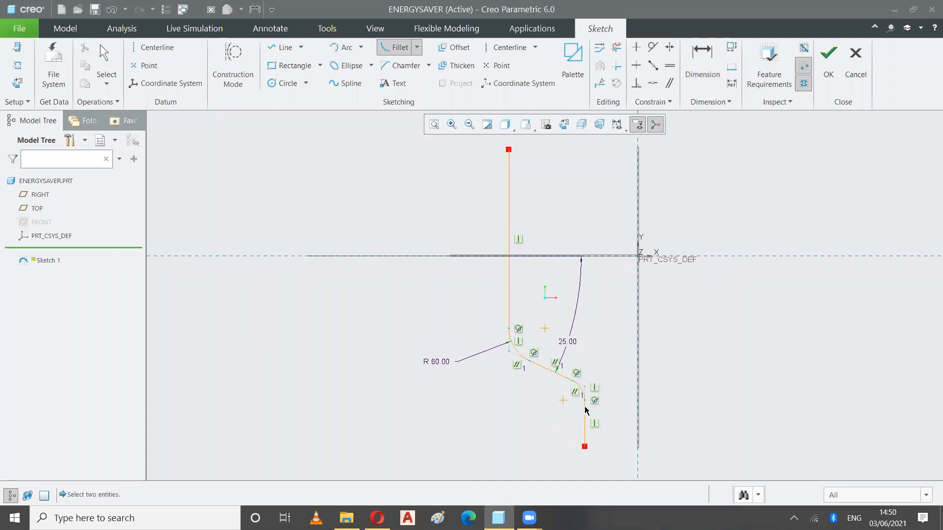
click(104, 61)
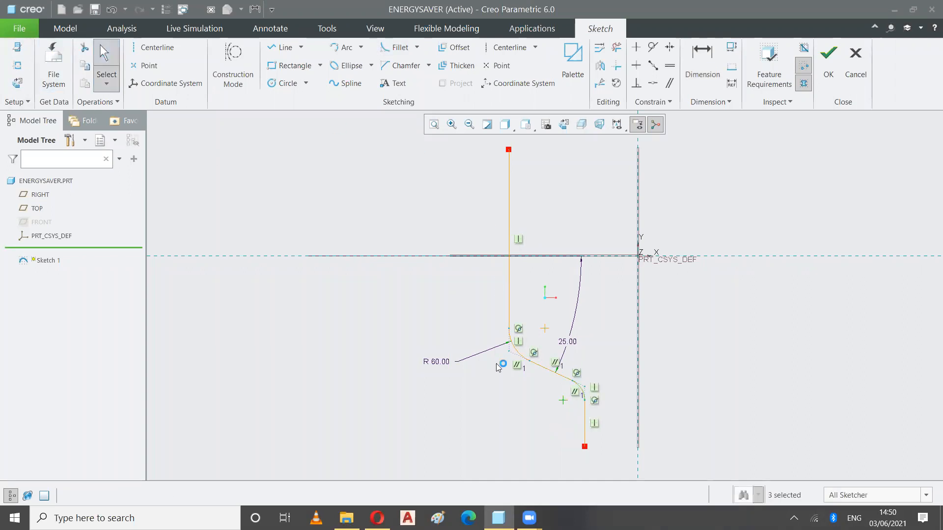
- Dimension the lower fillet arc and set its radius to 40
click(700, 65)
click(578, 388)
middle_click(613, 374)
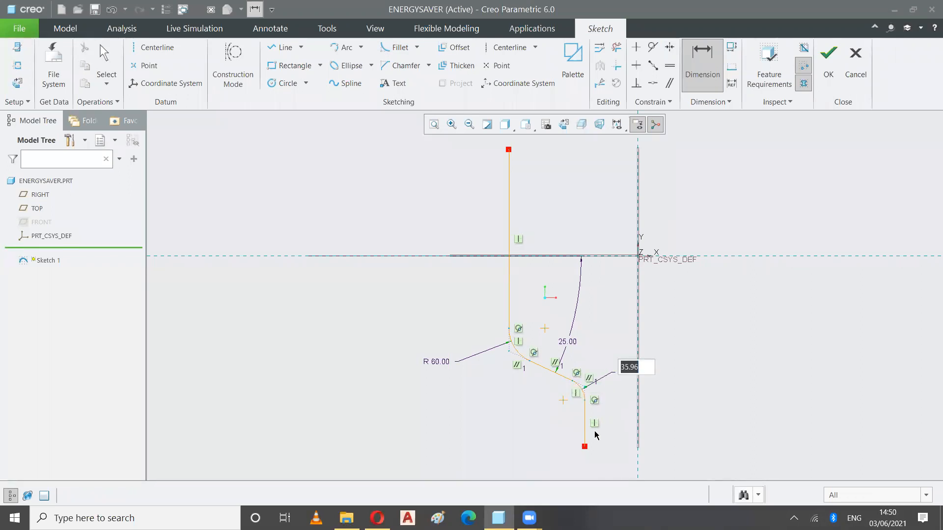
text(40)
key(Return)
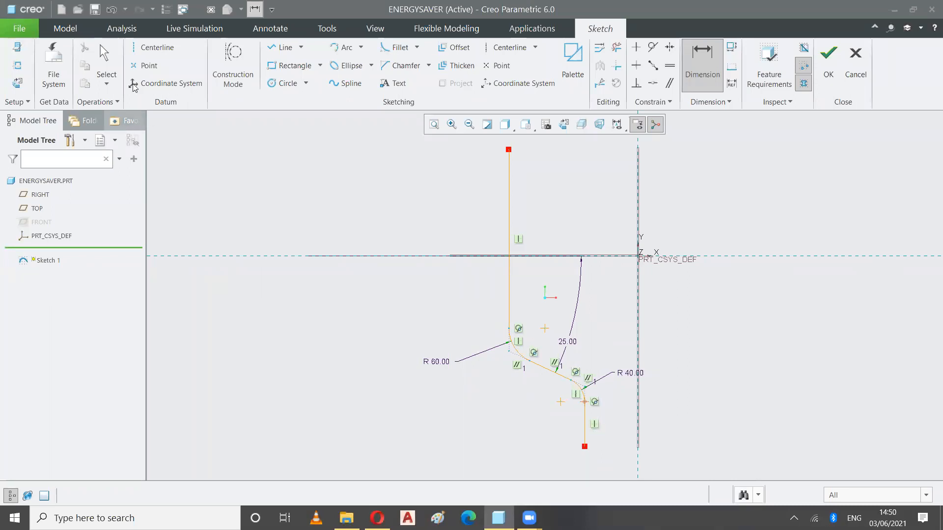
click(105, 62)
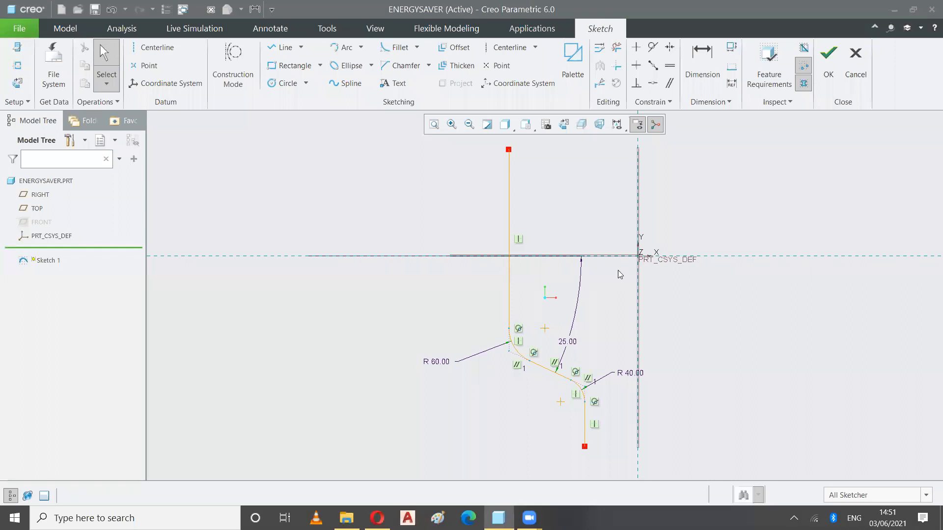
- Dimension the distance from the long vertical line to the vertical reference axis and set it to 215
click(703, 69)
click(509, 204)
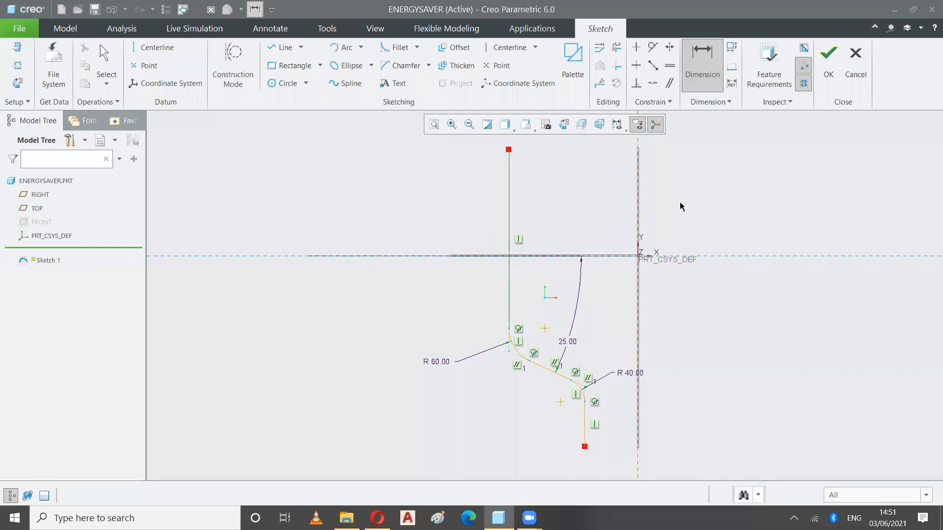
click(638, 204)
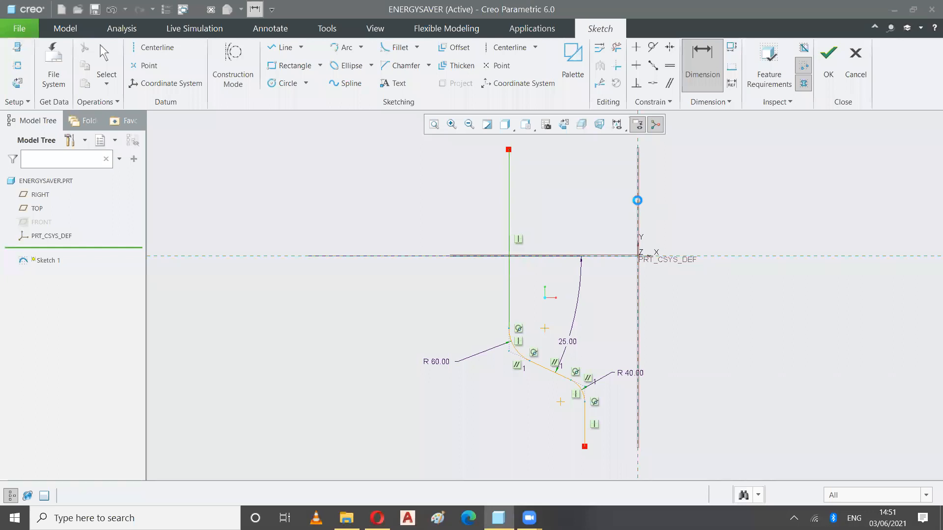
middle_click(561, 196)
text(215)
key(Return)
- Dimension the distance from the short lower vertical line to the vertical reference axis and set it to 85
click(586, 433)
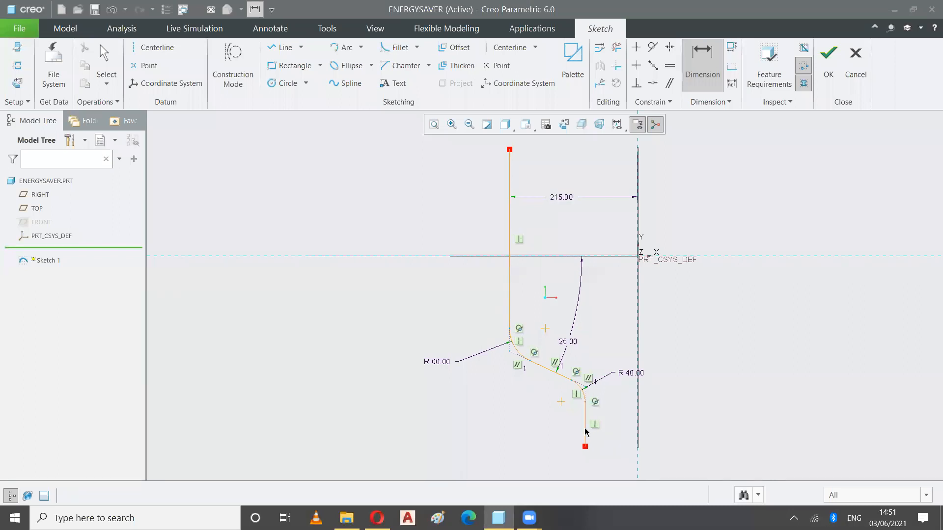
middle_click(618, 424)
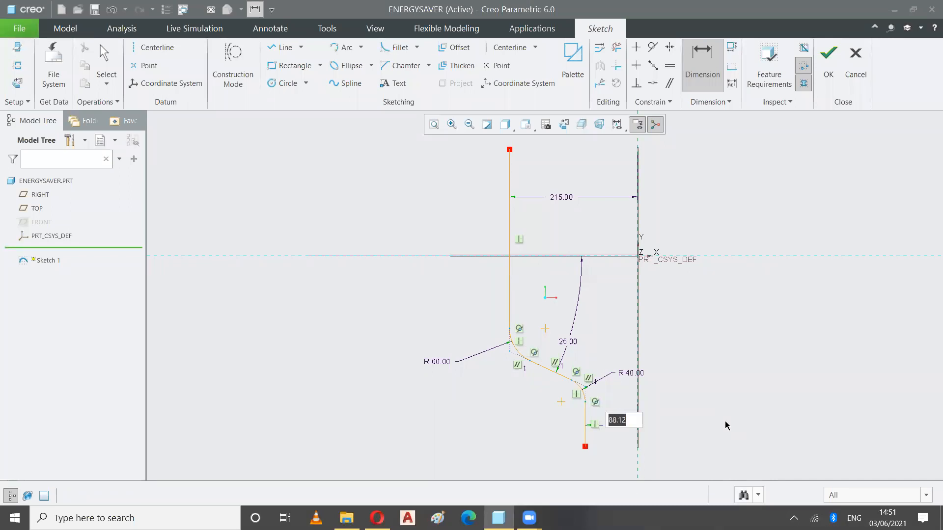
text(85)
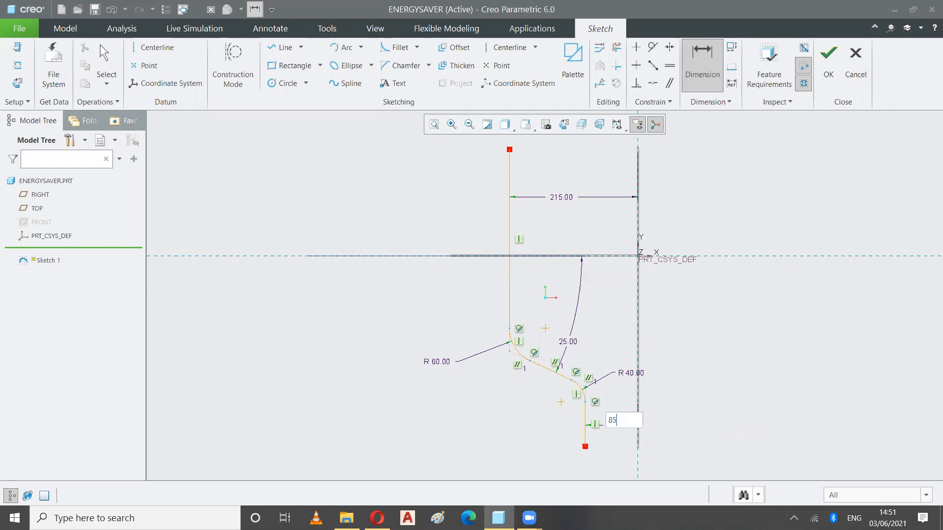
key(Return)
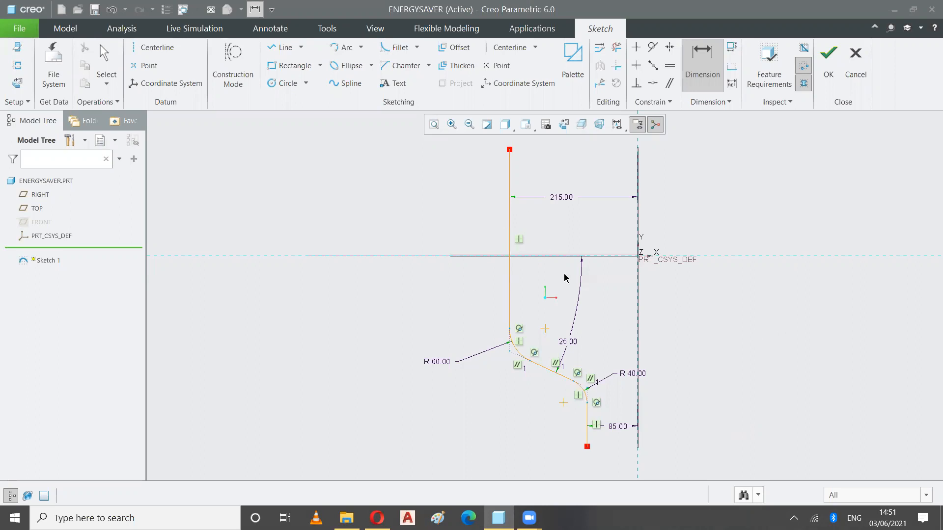
click(104, 58)
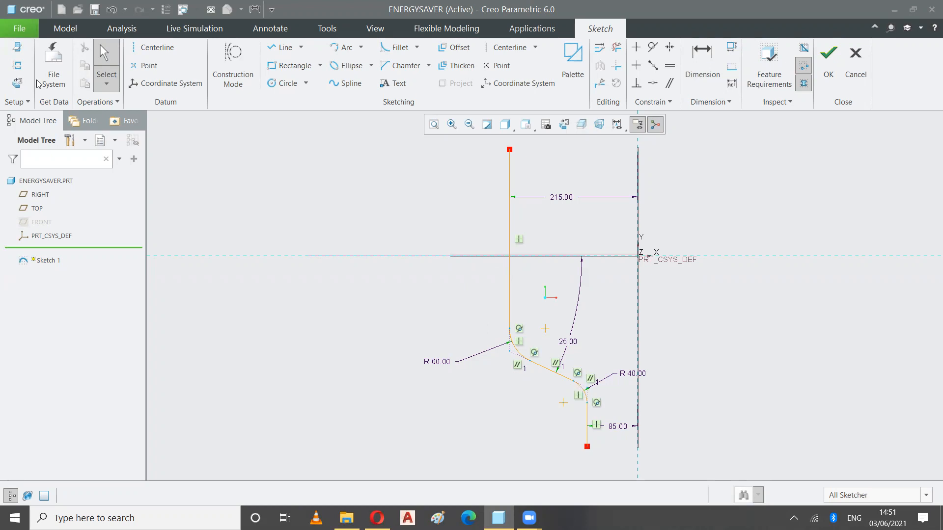
- Switch to the Opera browser, go back to the Zoom meetings list and open WhatsApp Web in a new tab
key(alt+Tab)
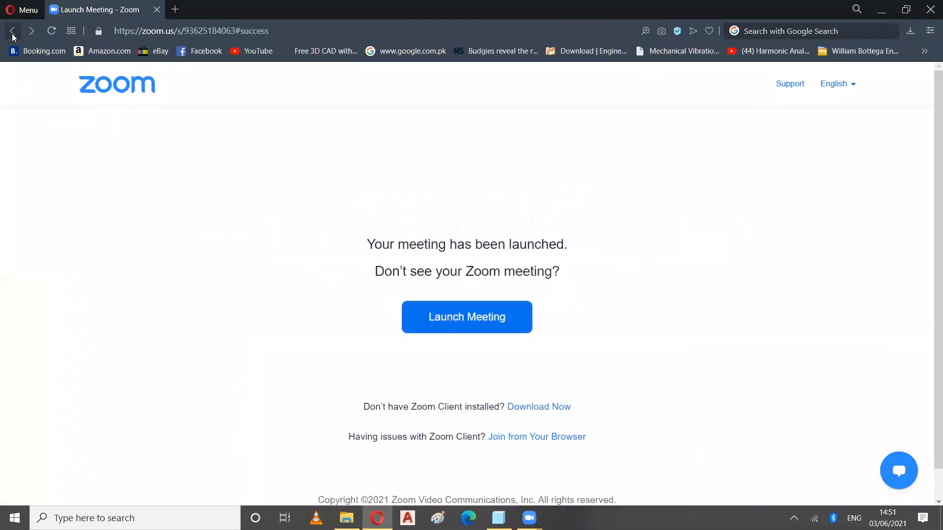
click(12, 34)
click(13, 31)
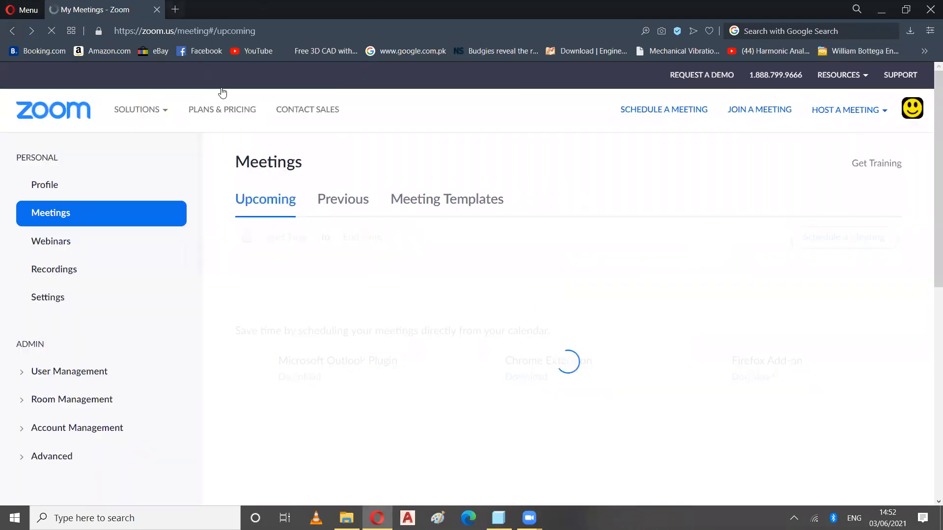
key(ctrl+t)
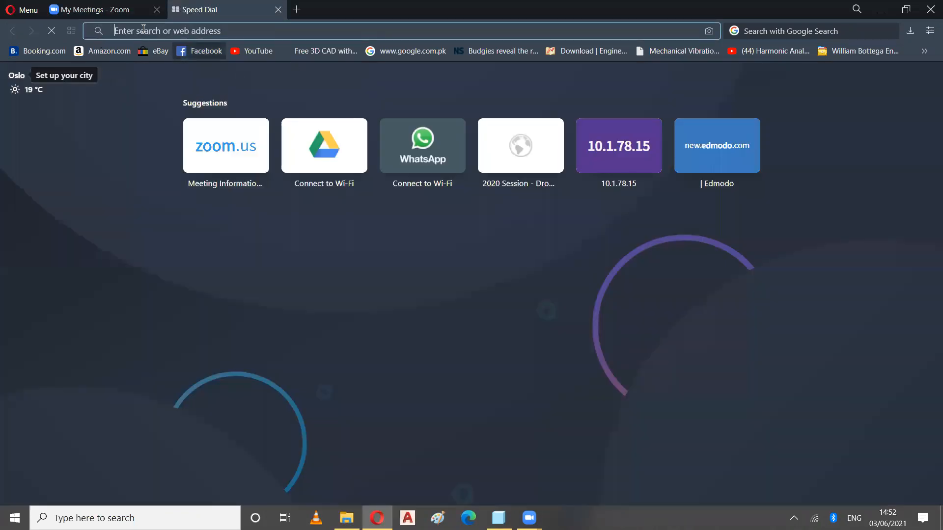
click(413, 166)
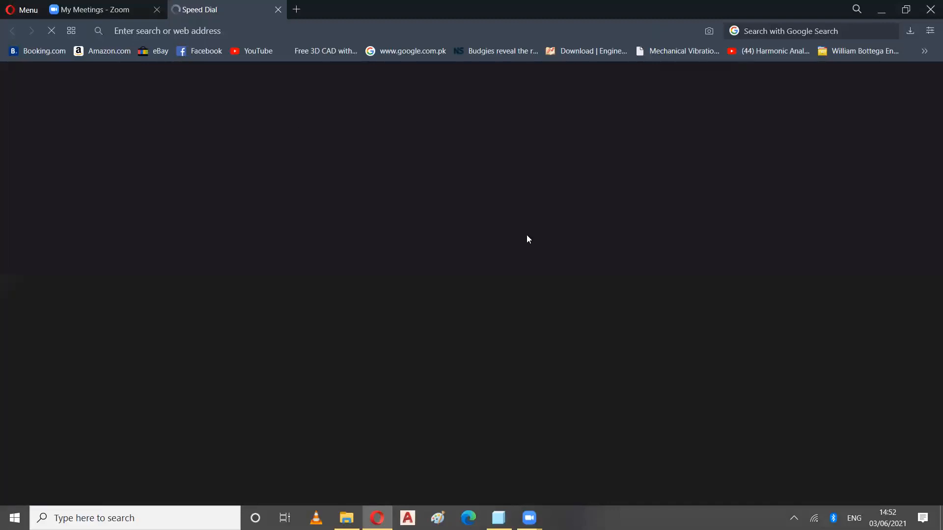
- Open today's MD2LAB-CreoParametricMeetings2018Session meeting in Zoom and copy its meeting invitation
key(ctrl+Tab)
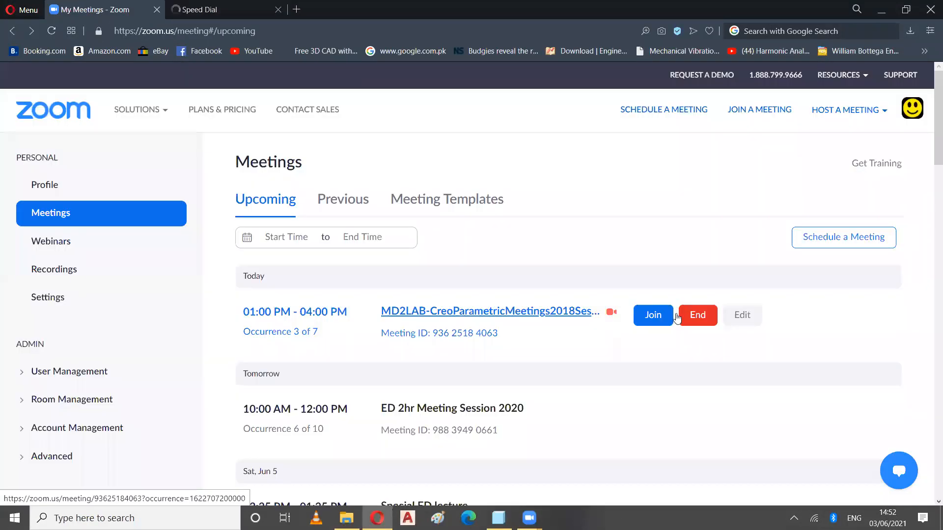
click(410, 309)
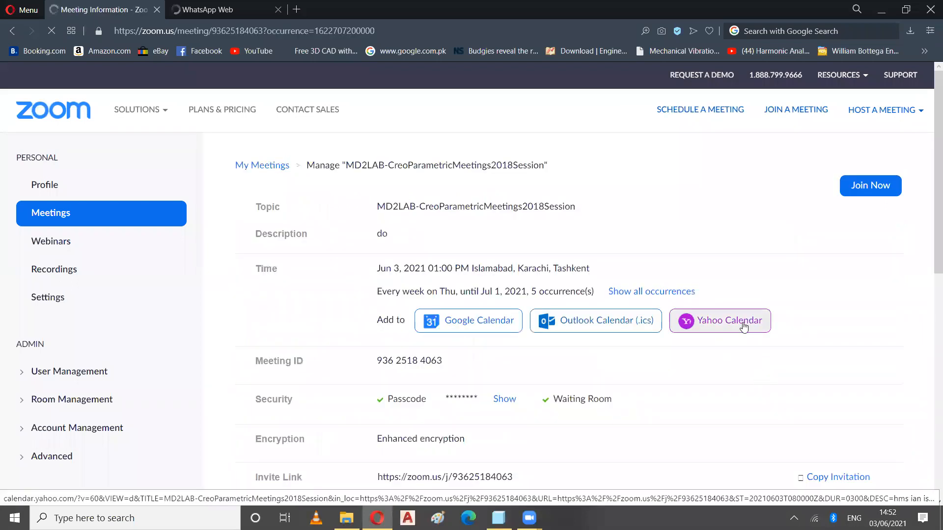
scroll(830, 412, down, 3)
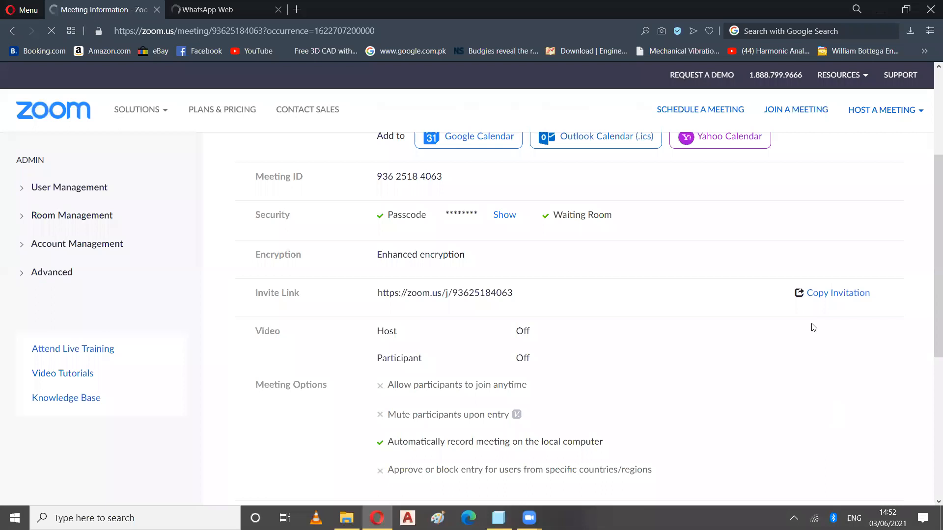
click(821, 256)
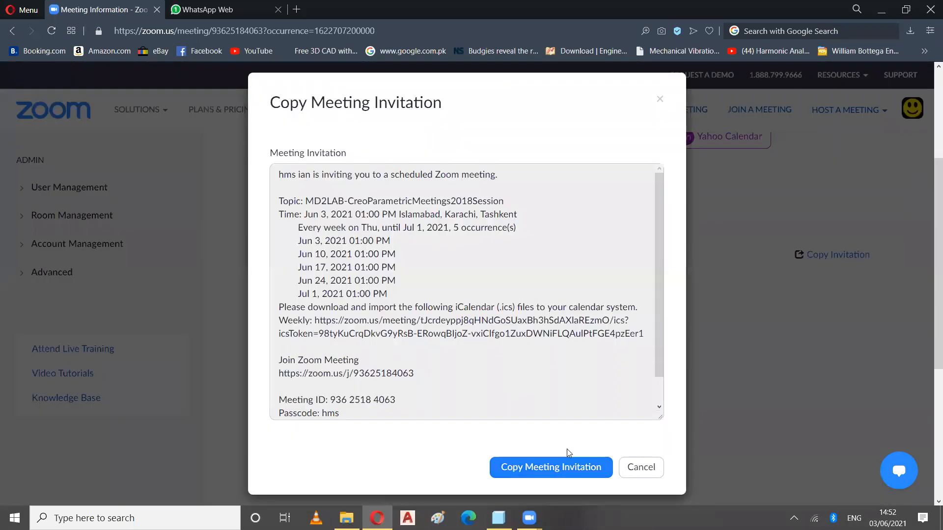
click(565, 462)
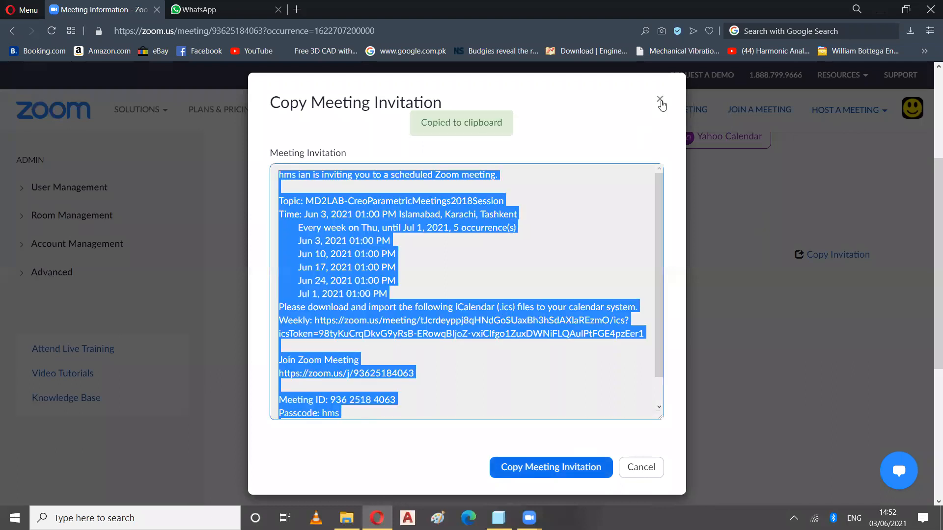
click(660, 99)
- Check the Zoom meeting details, briefly revealing and hiding the passcode, and return to Creo Parametric
click(196, 10)
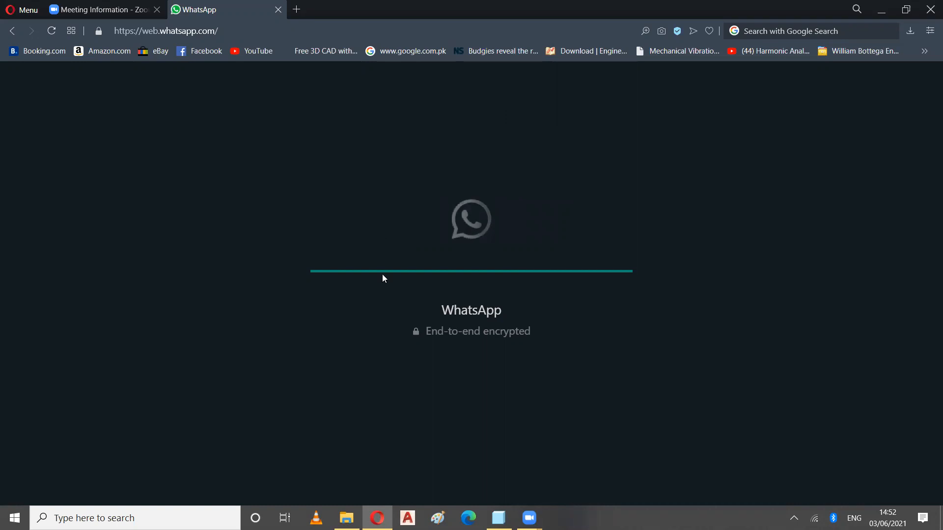
click(100, 12)
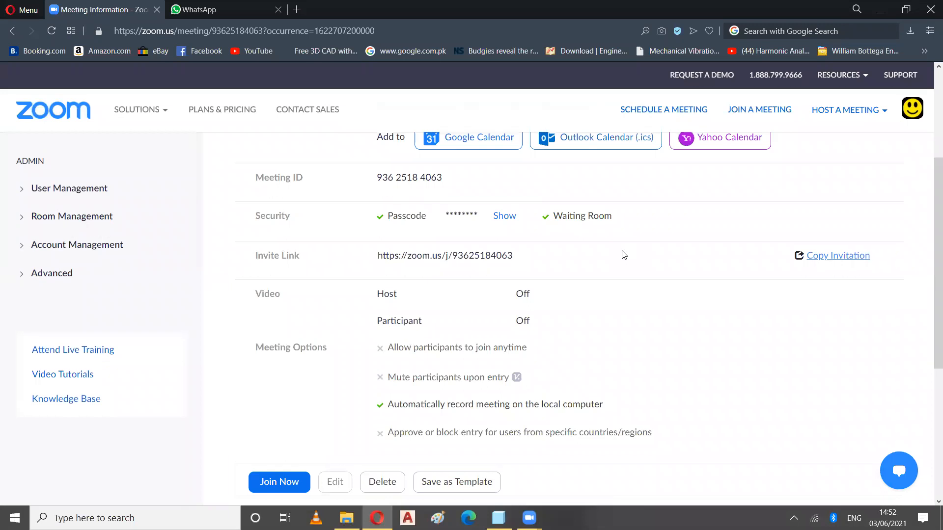
scroll(624, 255, up, 4)
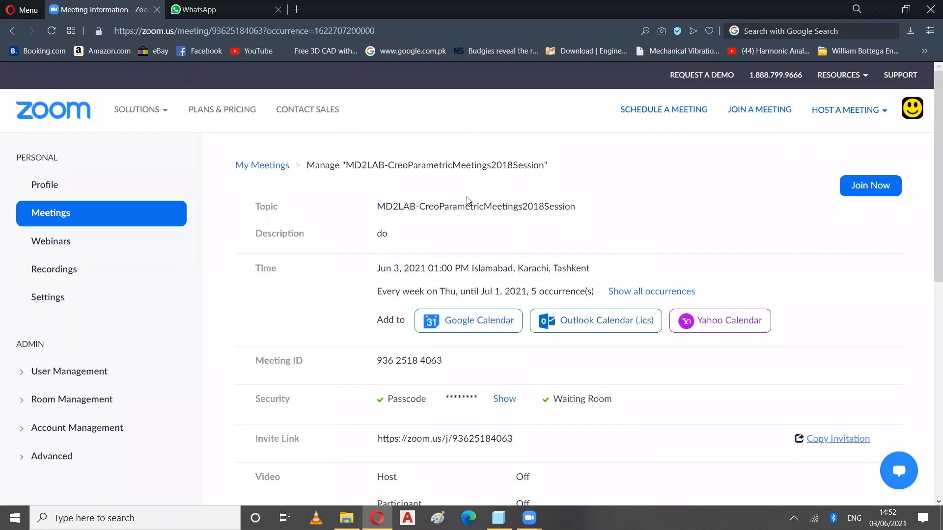
click(509, 401)
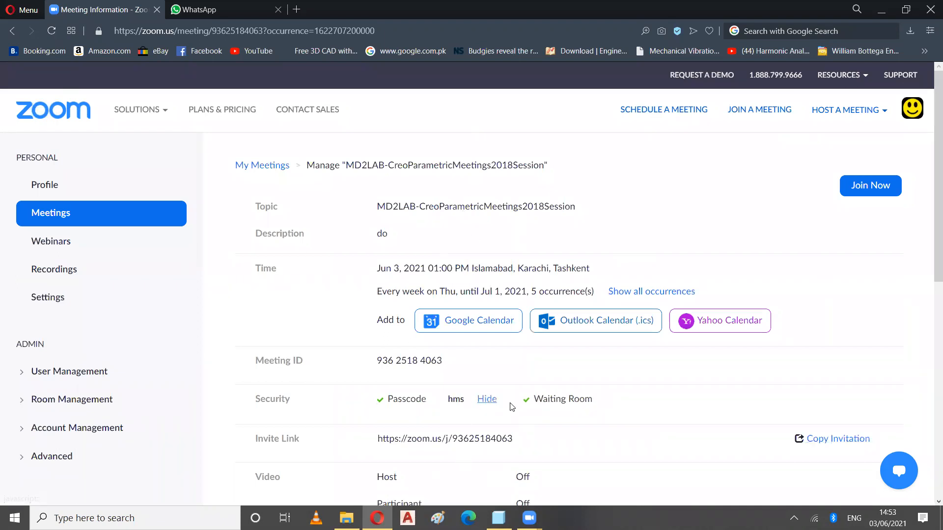
click(490, 400)
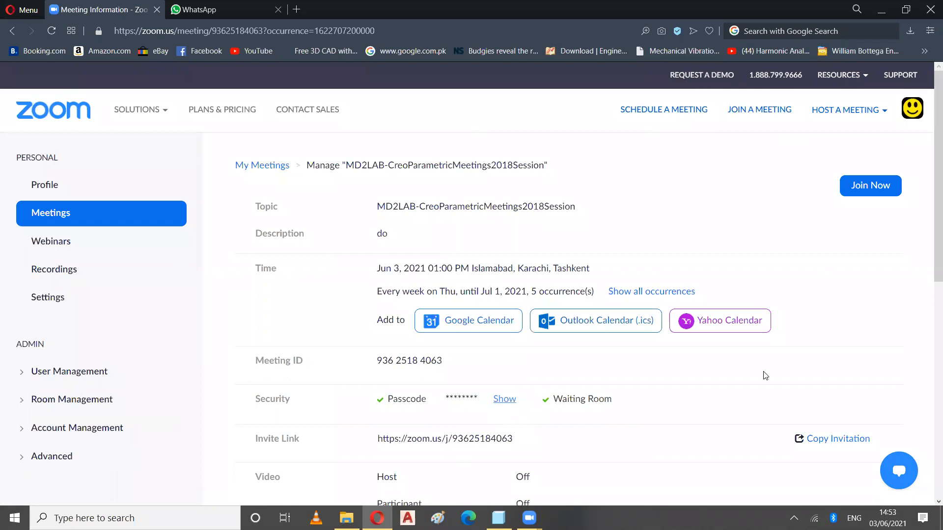
scroll(762, 375, down, 5)
scroll(392, 193, up, 5)
mouse_move(529, 518)
click(498, 518)
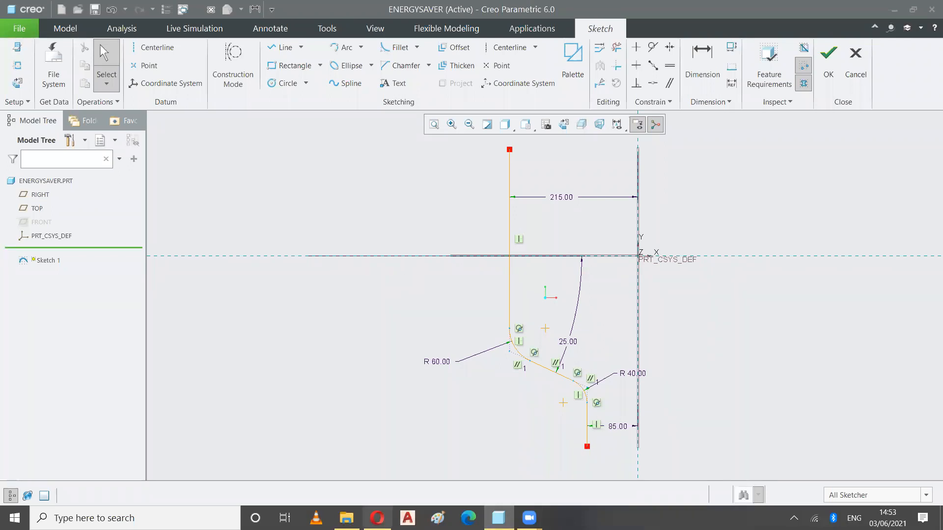
- Switch to WhatsApp Web in Opera, paste the sketch screenshot into the open chat, send it and return to Creo Parametric
click(377, 518)
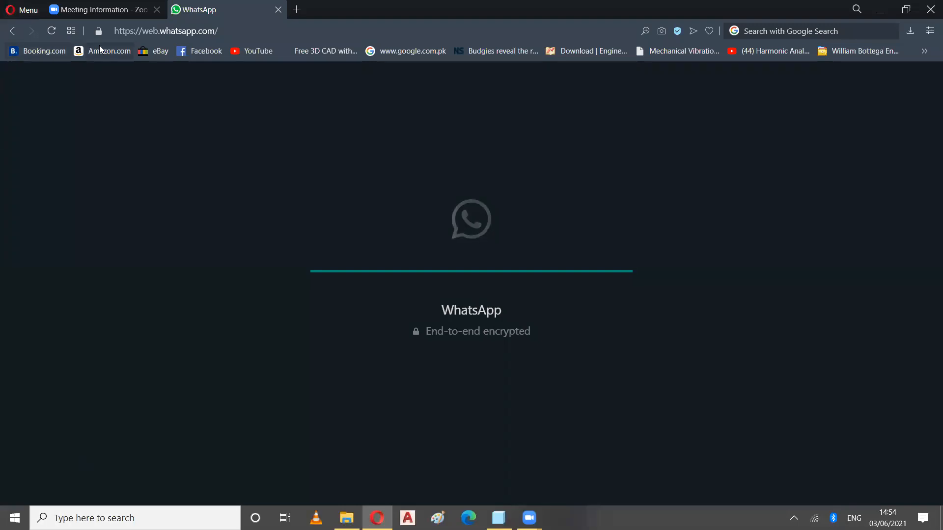
click(56, 35)
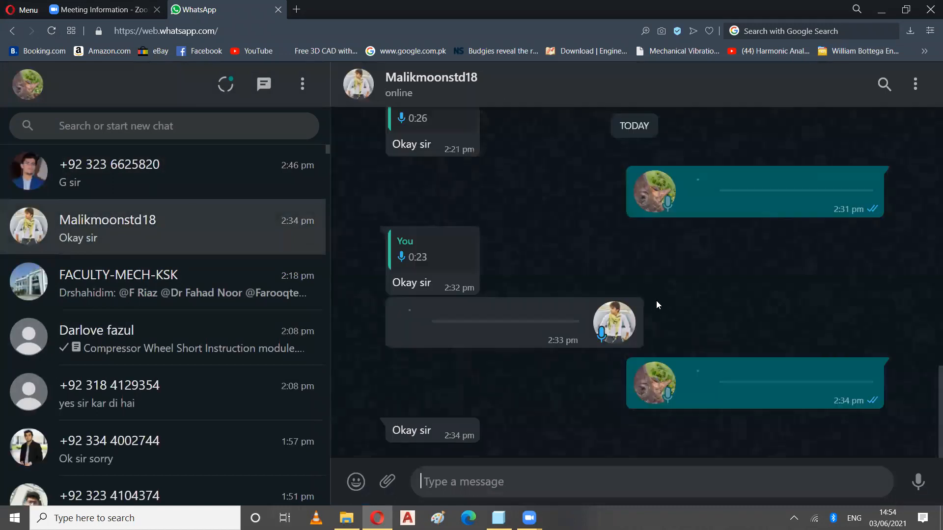
key(ctrl+v)
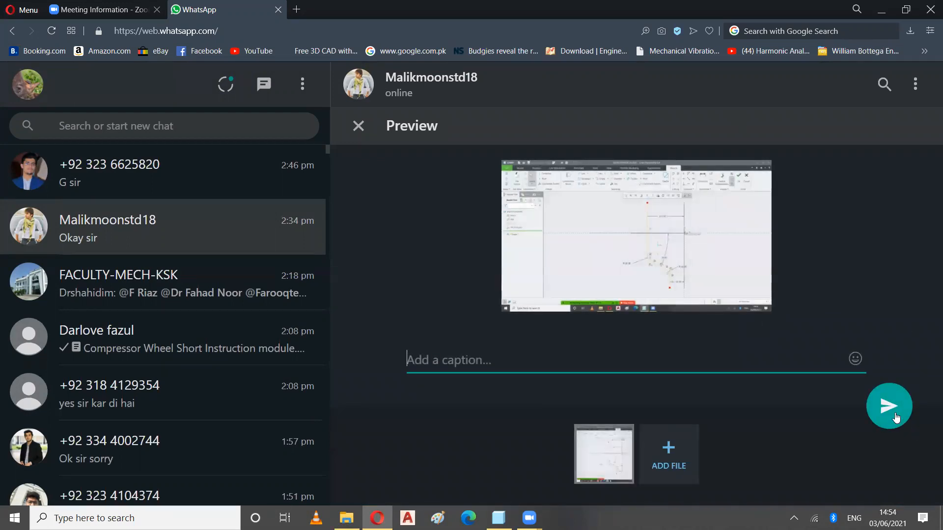
click(896, 418)
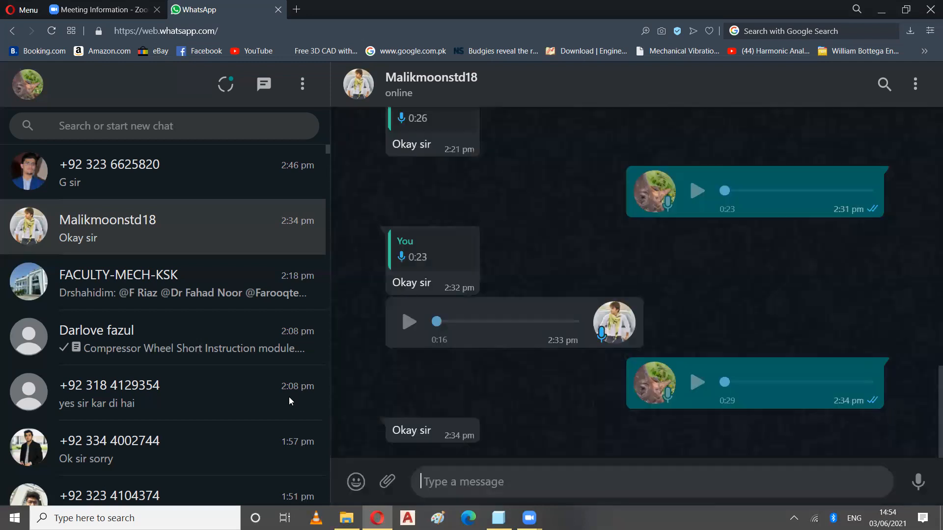
key(alt+Tab)
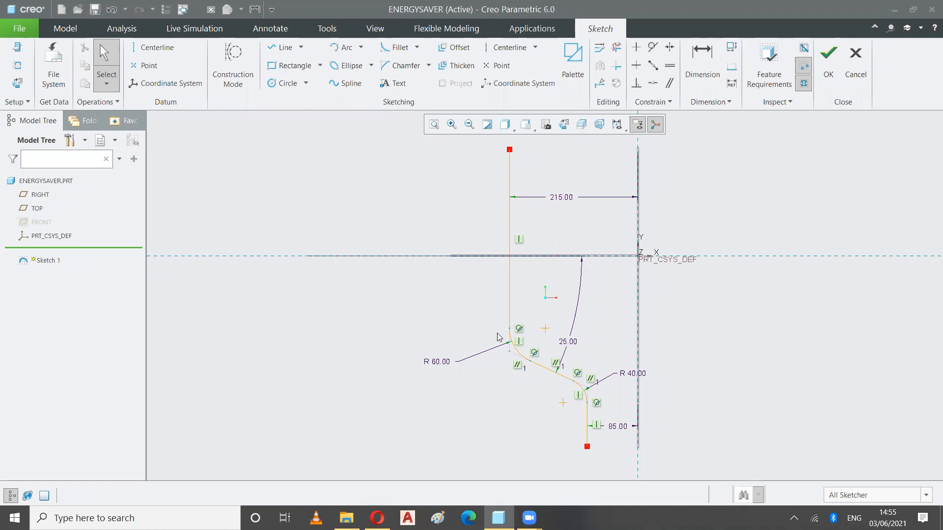
- Add a vertical datum centerline through the origin along the Y axis and complete the profile sketch
click(156, 48)
click(642, 176)
click(639, 349)
click(102, 49)
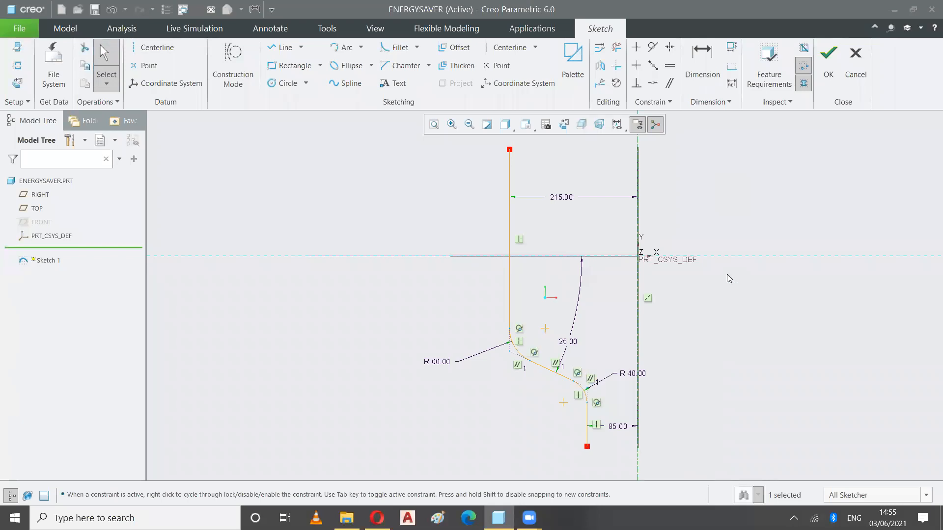
click(835, 58)
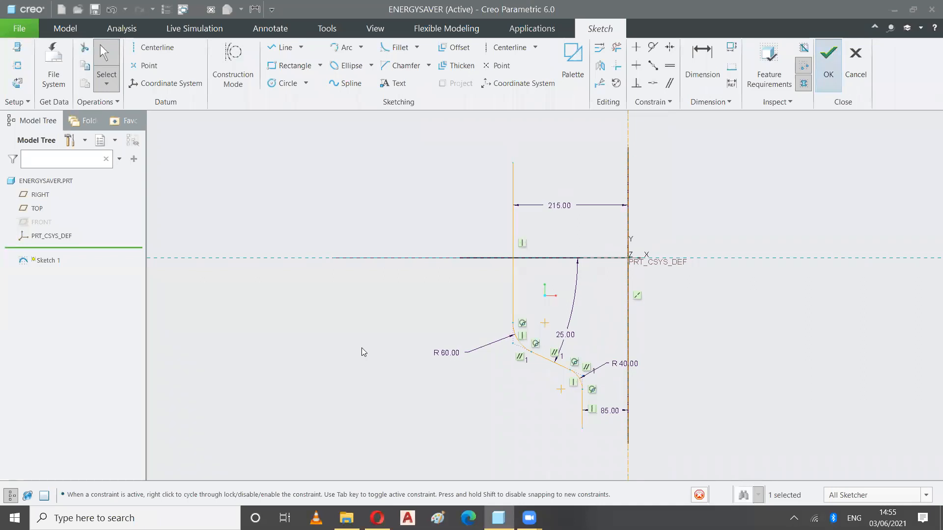
click(829, 73)
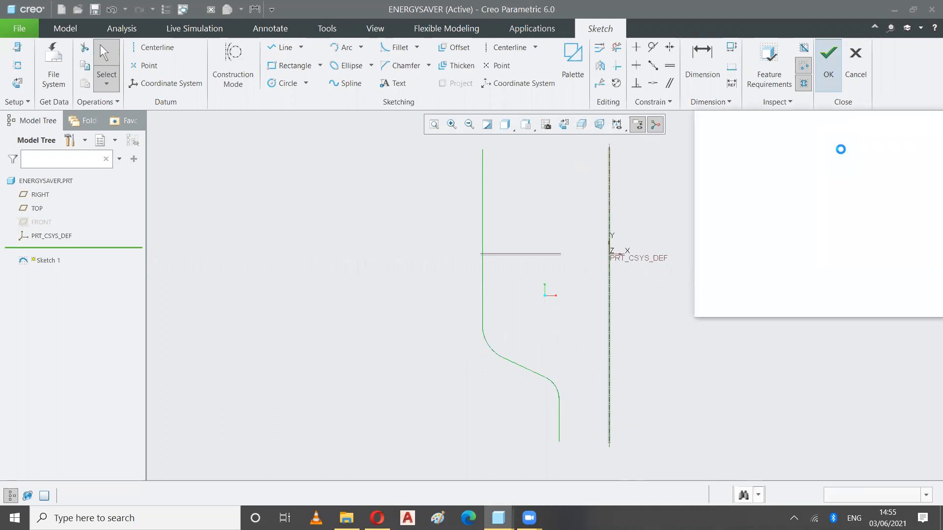
key(Escape)
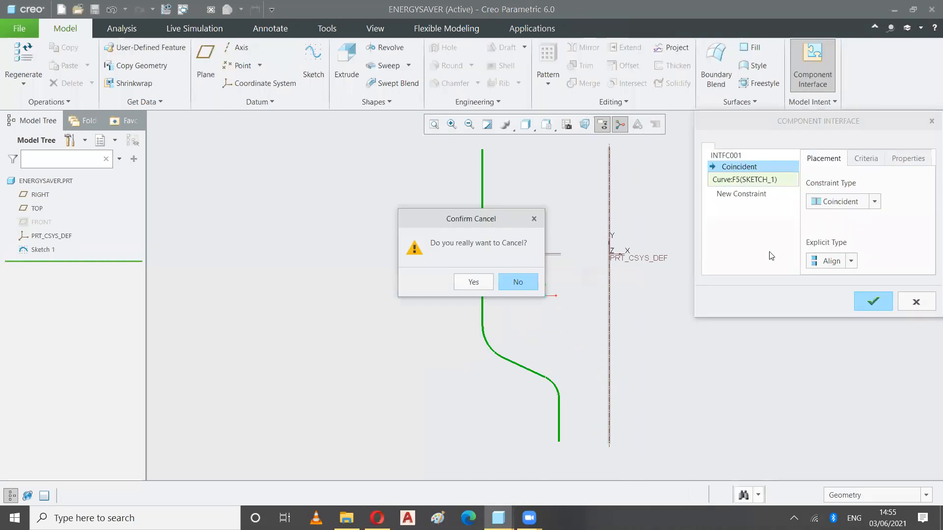
click(481, 283)
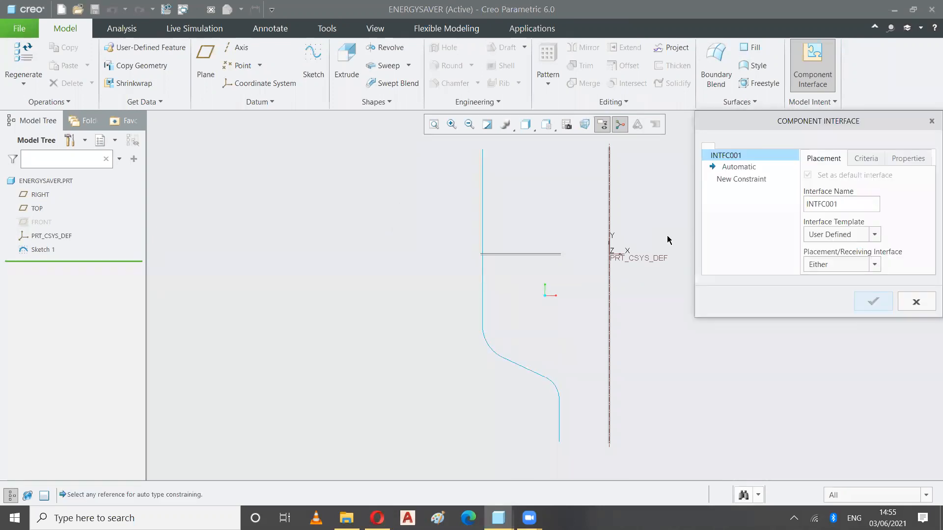
click(913, 303)
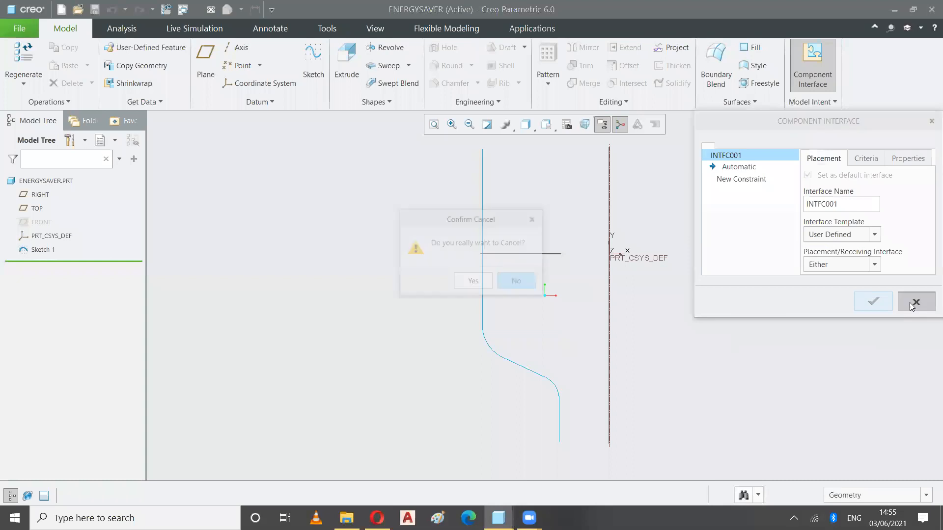
click(473, 282)
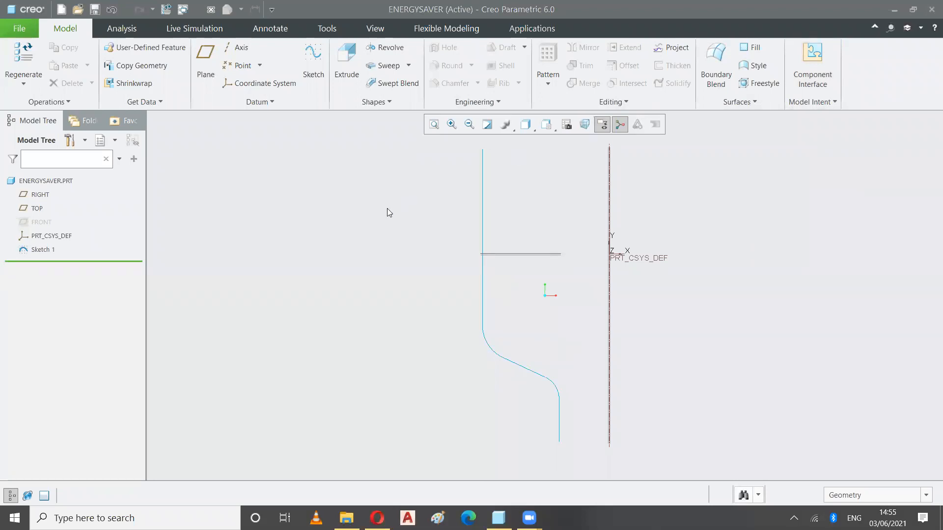
- Start a second sketch on the FRONT plane with RIGHT as the right-facing reference, viewed square to the sketch plane
click(548, 126)
click(520, 140)
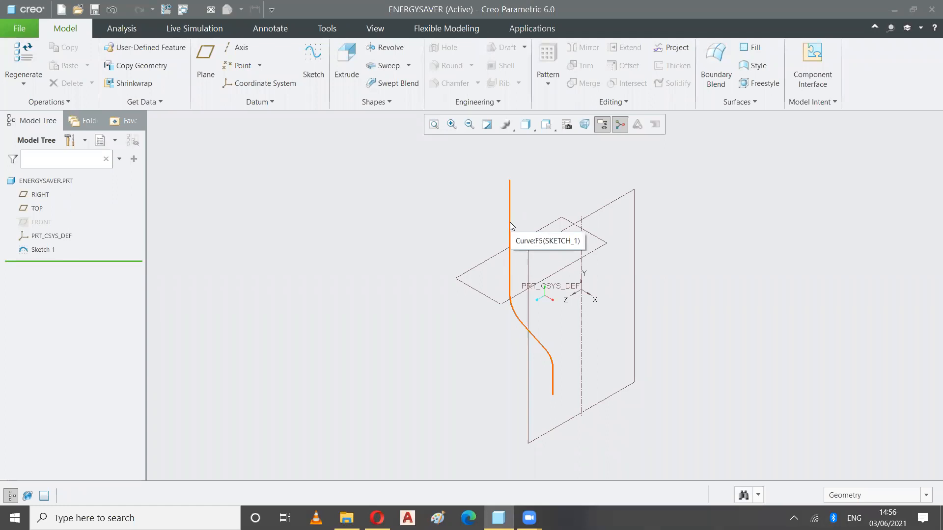
click(313, 63)
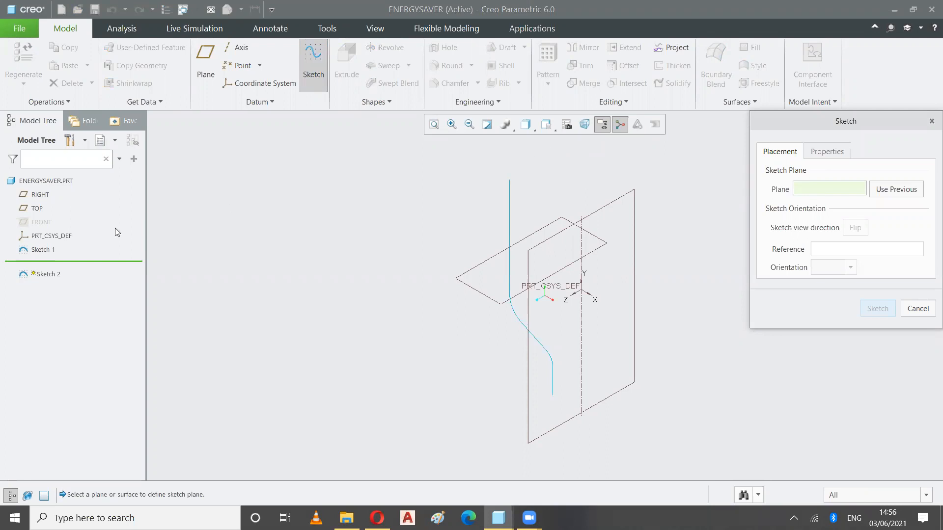
click(40, 224)
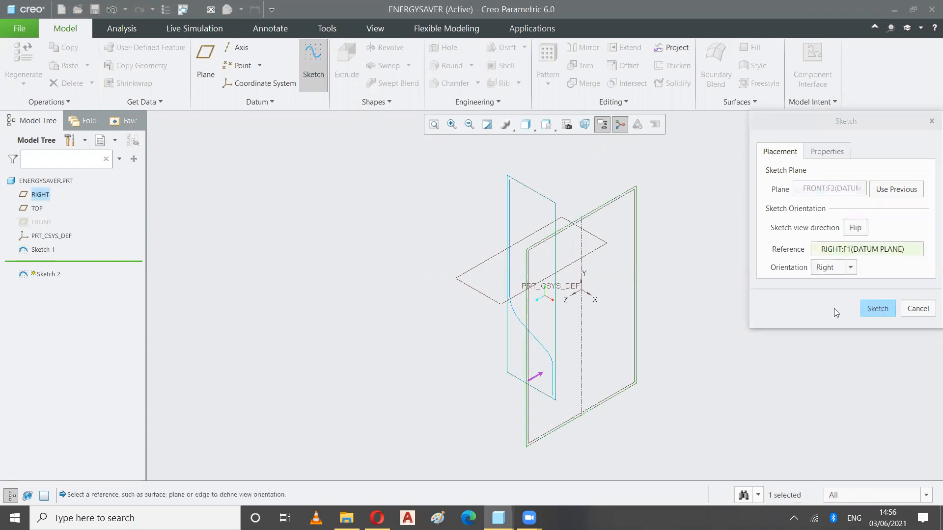
click(877, 309)
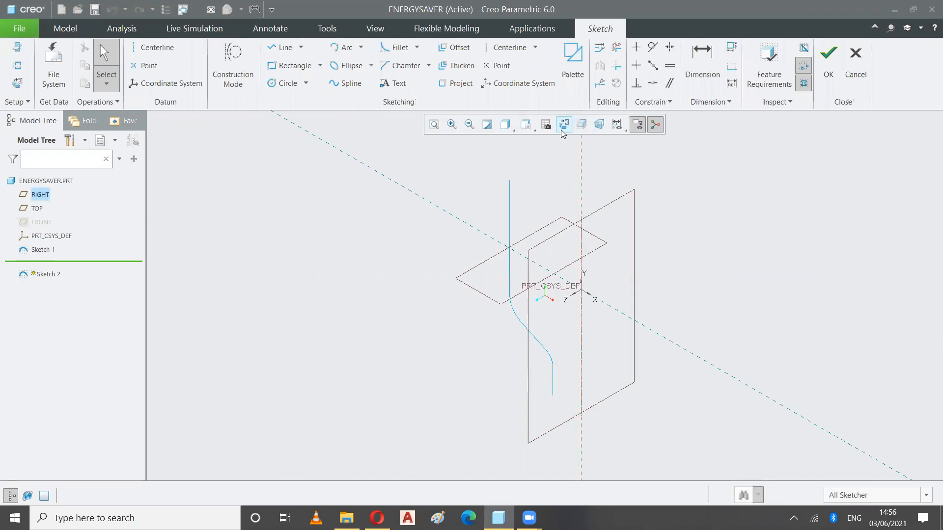
click(563, 124)
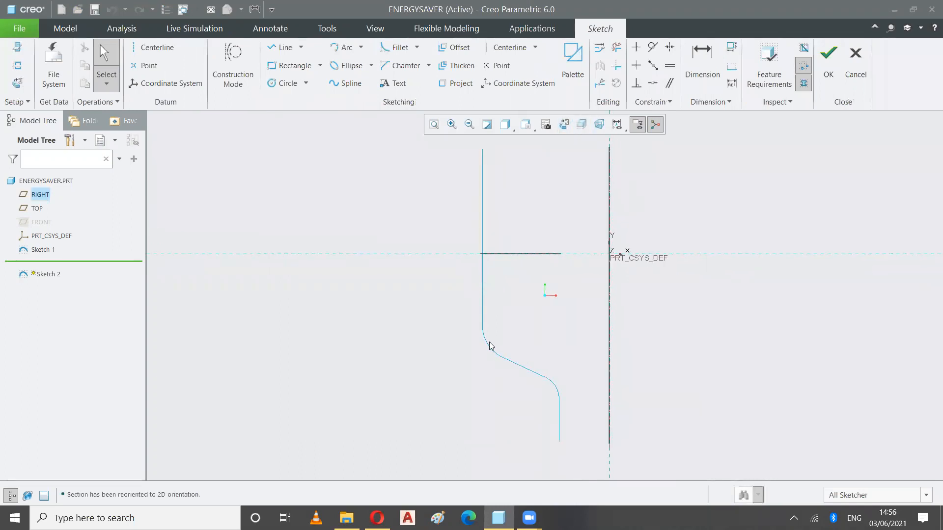
click(461, 48)
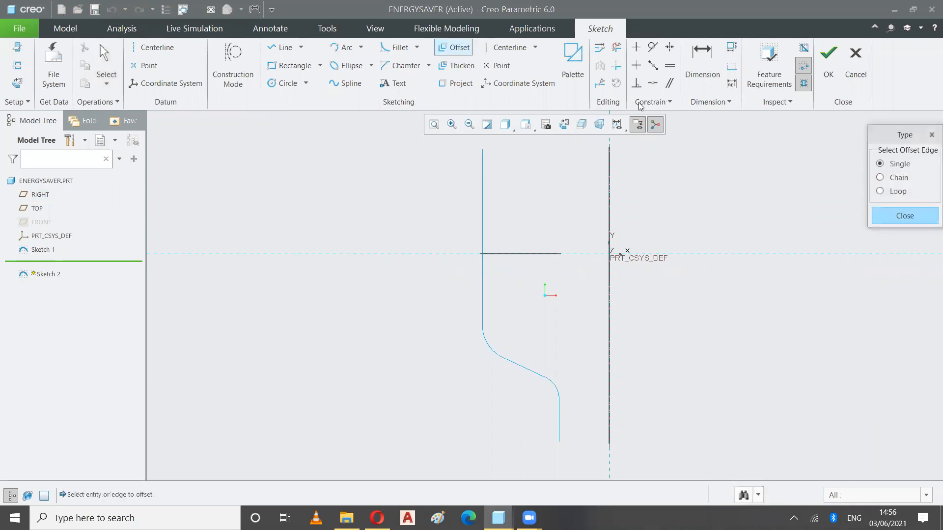
click(881, 178)
click(892, 219)
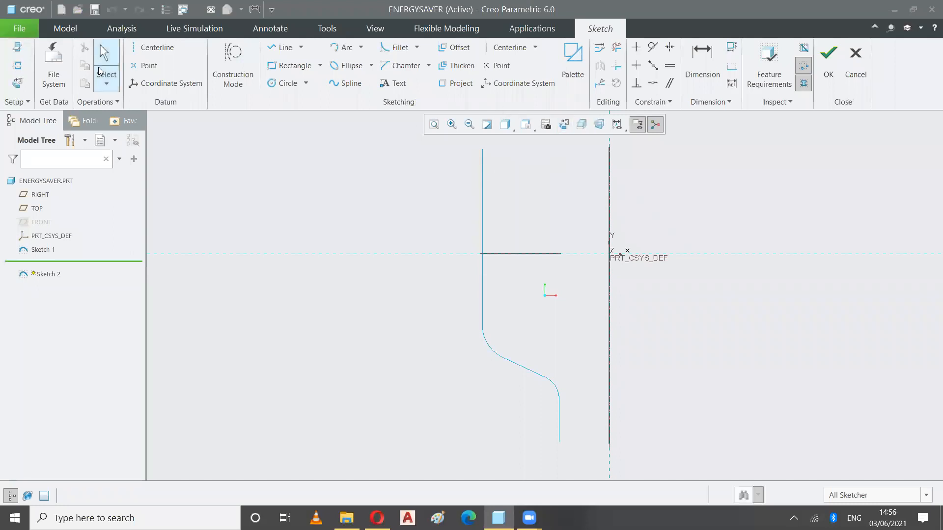
- Try to project the first sketch's curve into the new sketch with the Loop option, and undo the projection
click(459, 87)
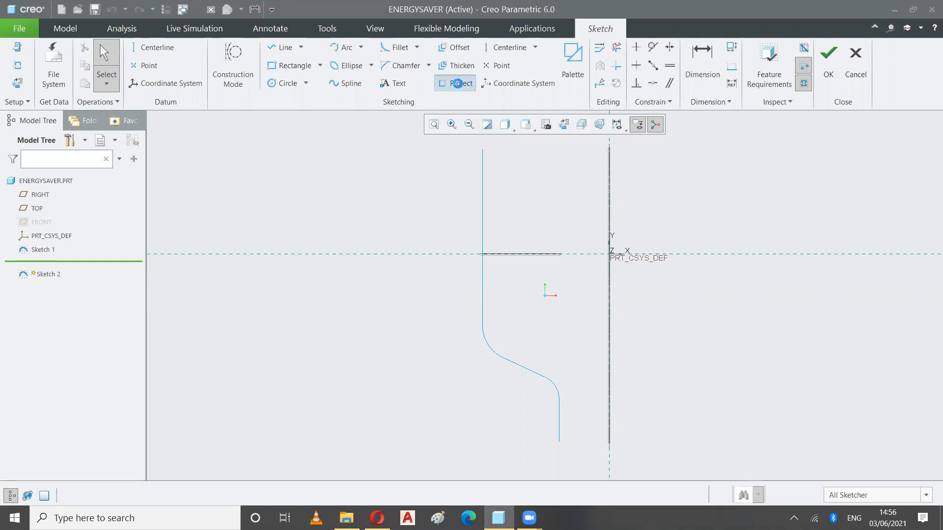
click(888, 194)
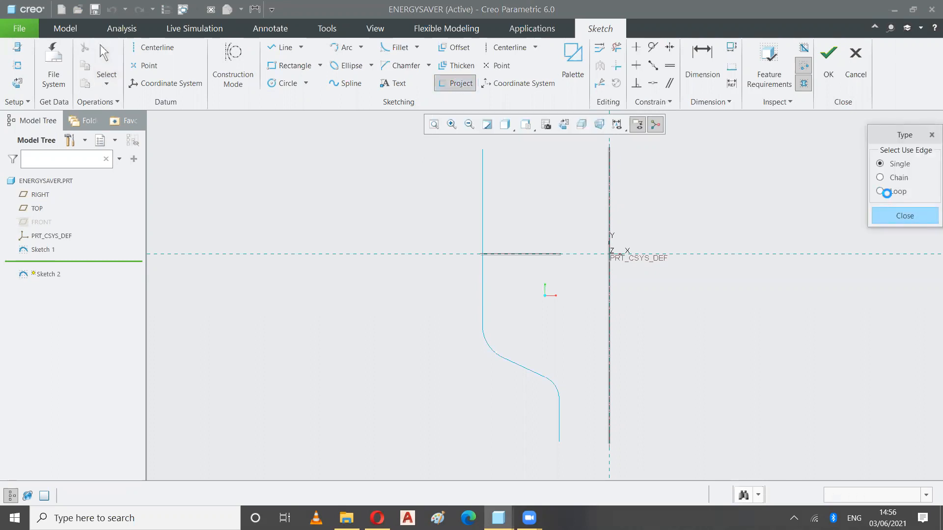
click(483, 168)
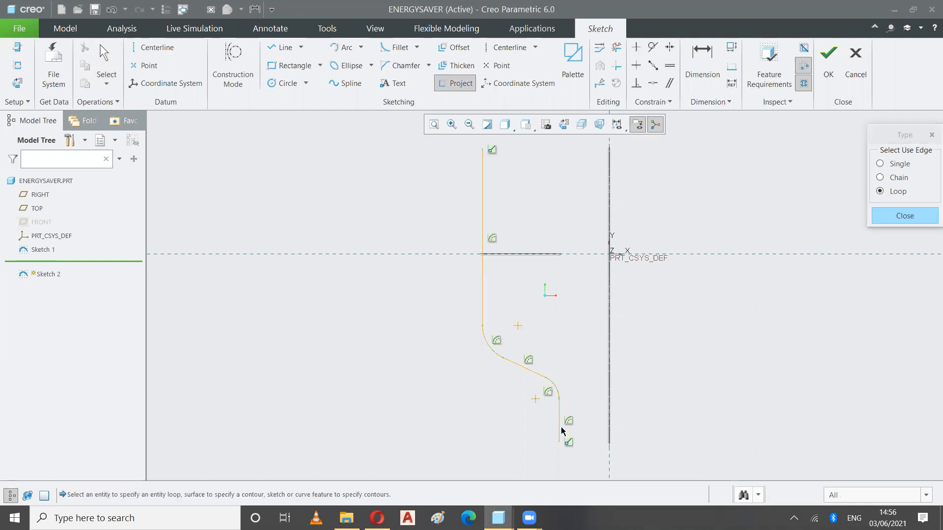
click(901, 217)
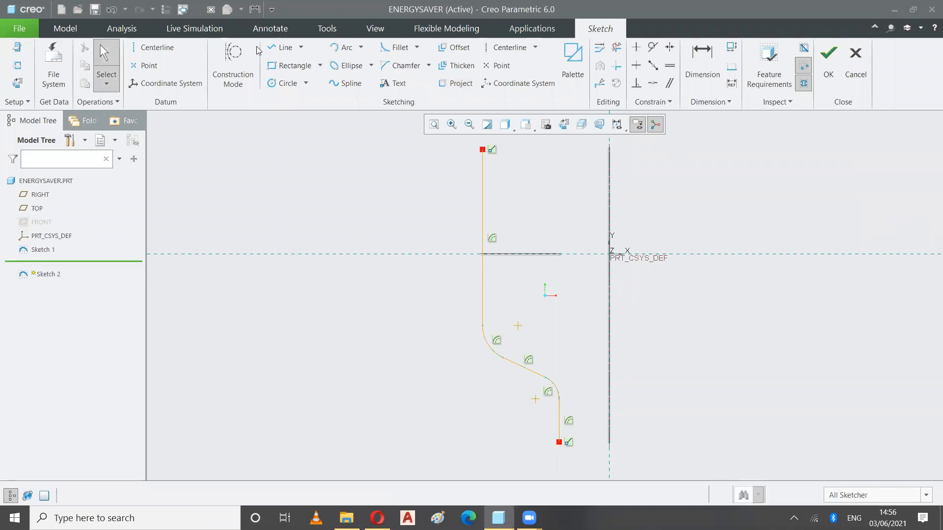
click(113, 9)
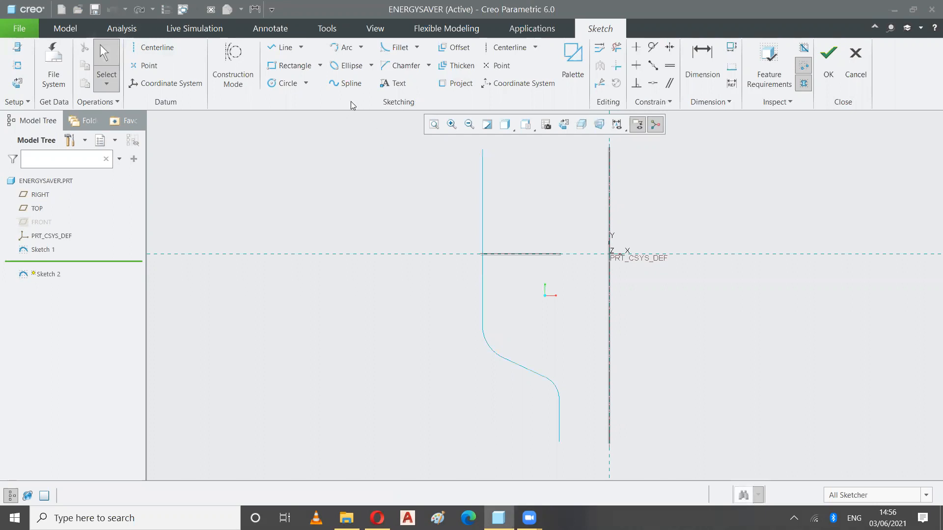
- Project the first sketch's full profile as a chain, from its upper vertical line to its lower vertical line
click(455, 83)
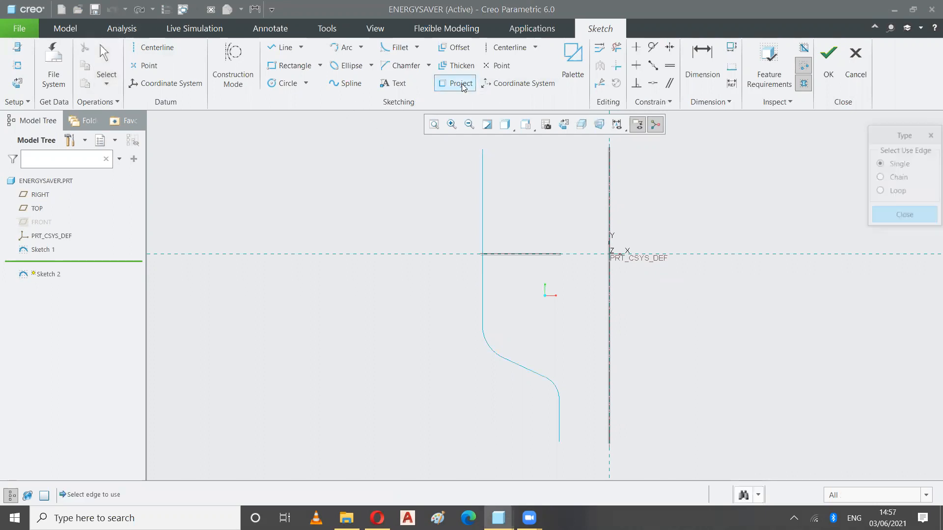
click(880, 178)
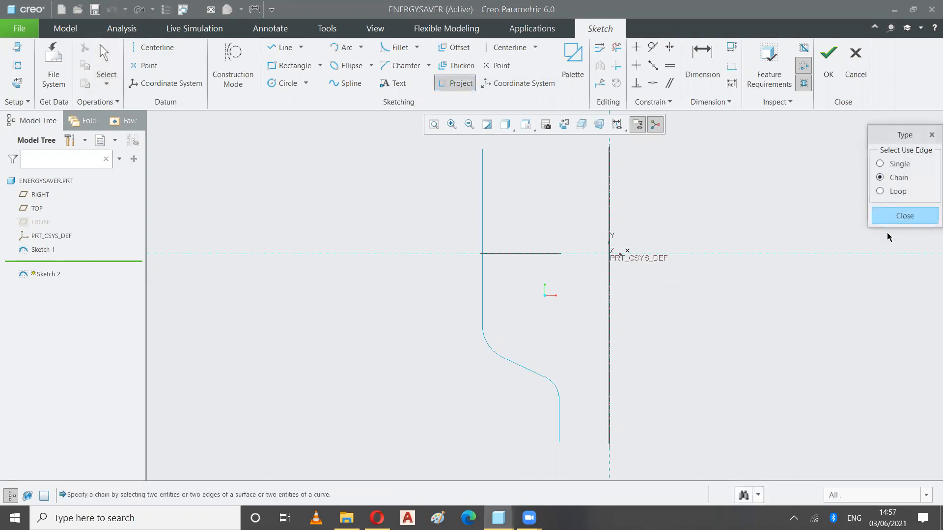
click(483, 169)
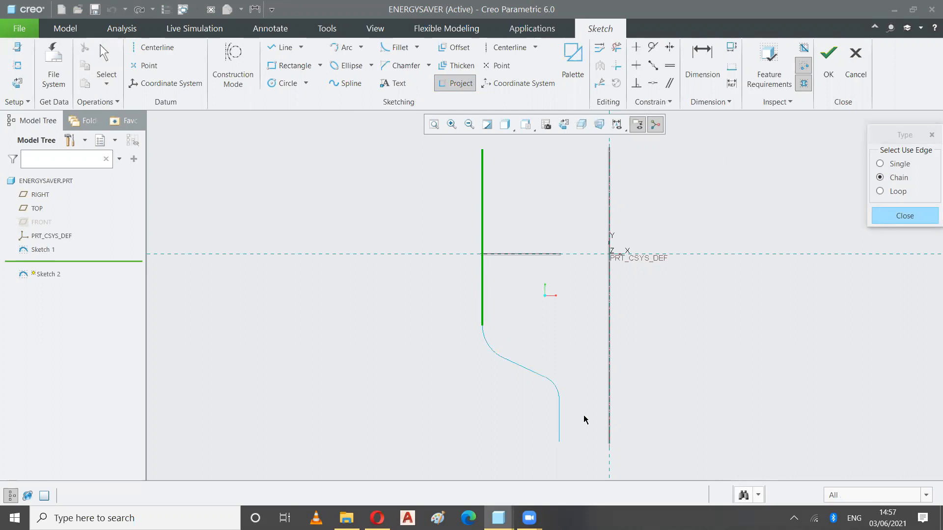
click(559, 428)
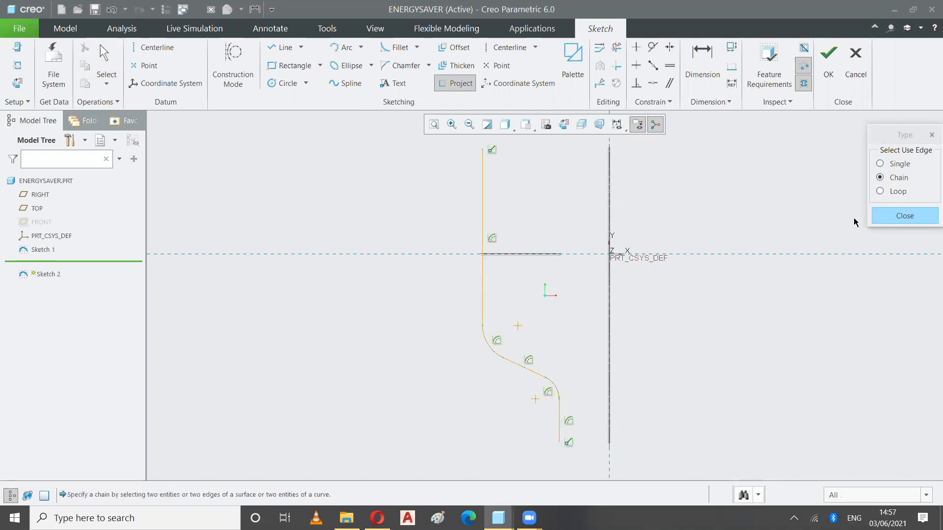
click(903, 216)
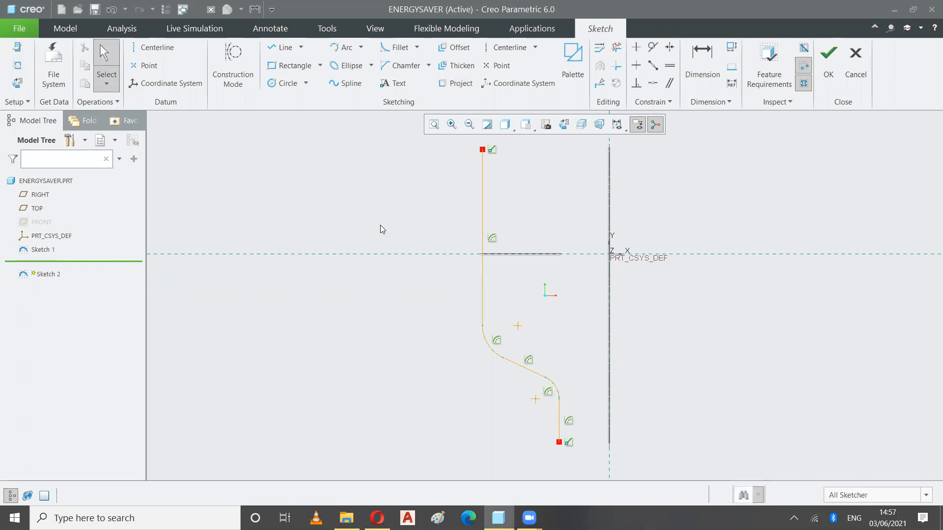
- Draw a vertical construction centerline through the origin along the Y axis
mouse_move(452, 139)
mouse_down()
mouse_move(509, 213)
mouse_move(588, 456)
mouse_move(467, 437)
mouse_move(368, 388)
mouse_move(396, 328)
mouse_up()
click(509, 47)
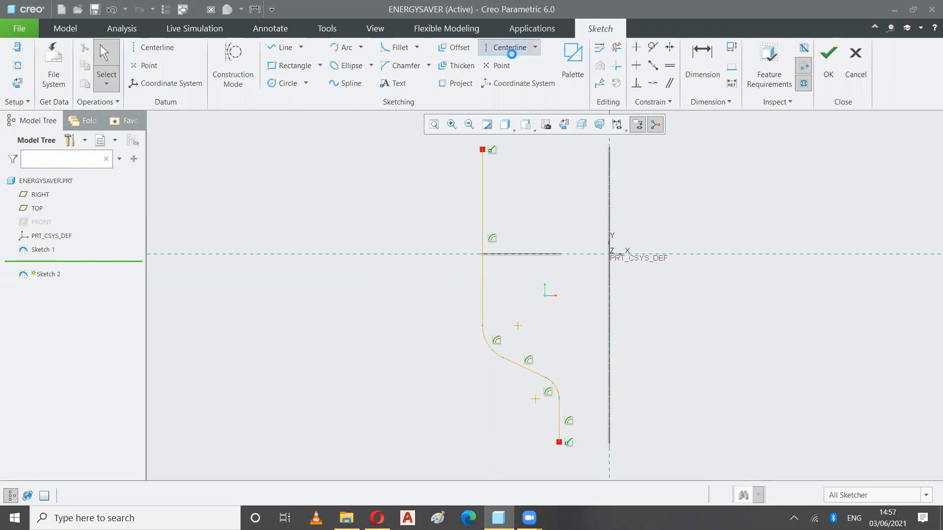
click(609, 183)
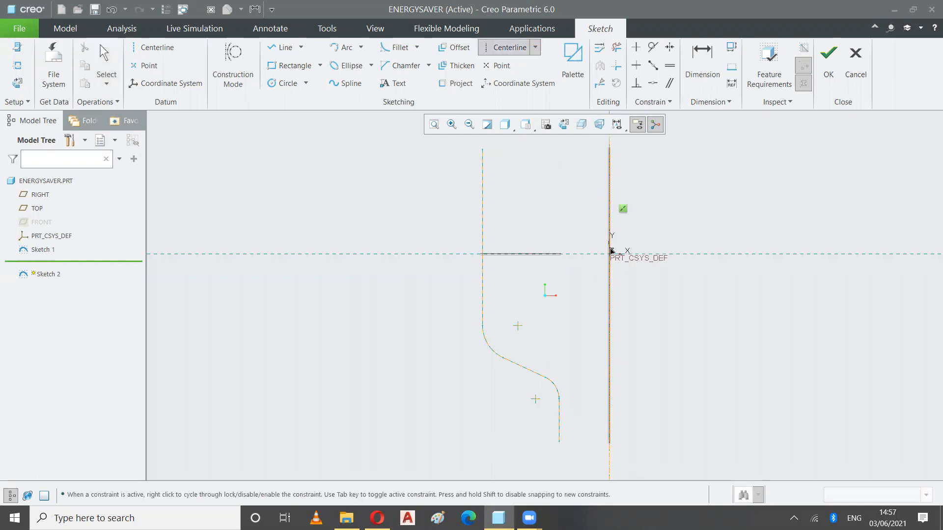
click(613, 293)
click(105, 63)
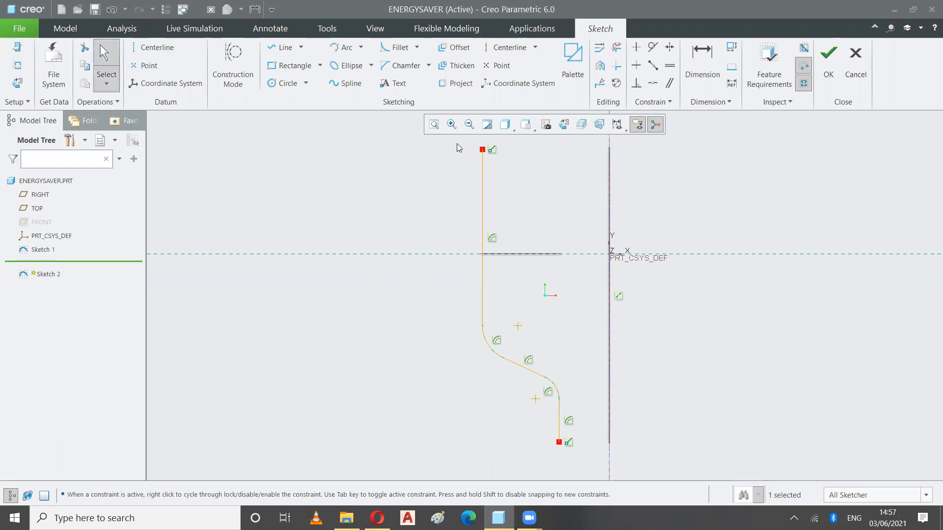
- Mirror the whole projected profile about the vertical centerline
mouse_move(440, 139)
mouse_down()
mouse_move(550, 246)
mouse_move(563, 384)
mouse_move(577, 455)
mouse_move(588, 459)
mouse_up()
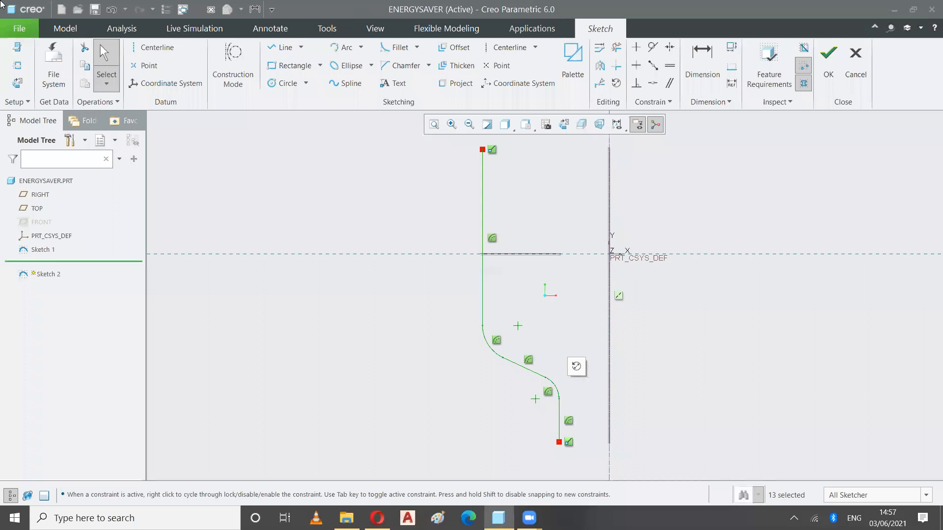
click(599, 65)
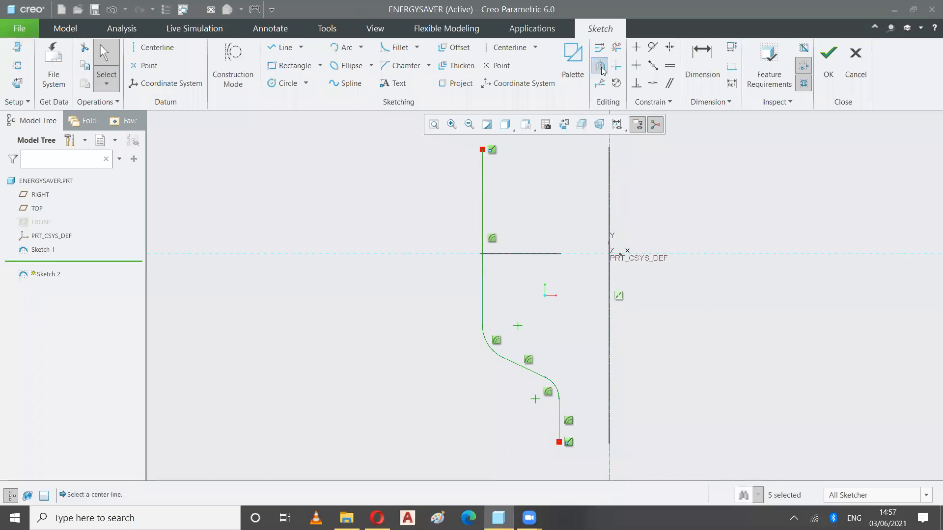
click(608, 142)
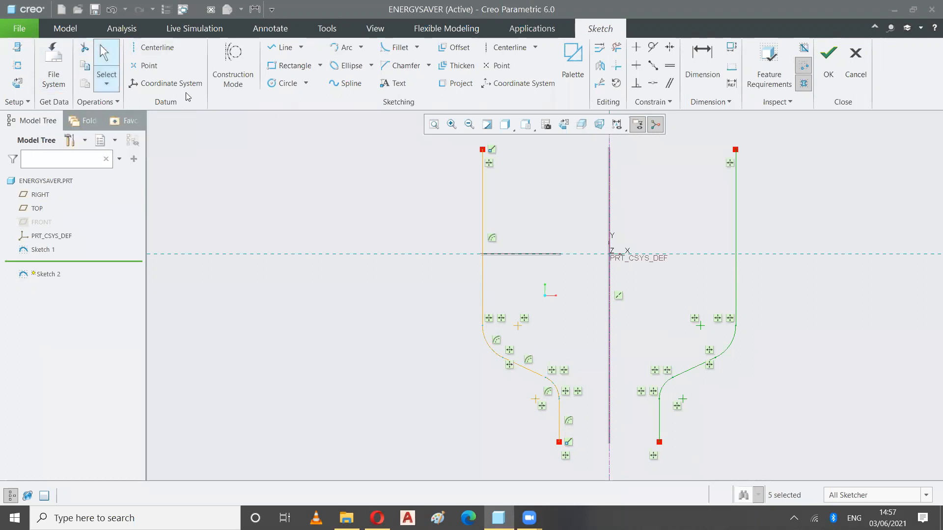
click(413, 219)
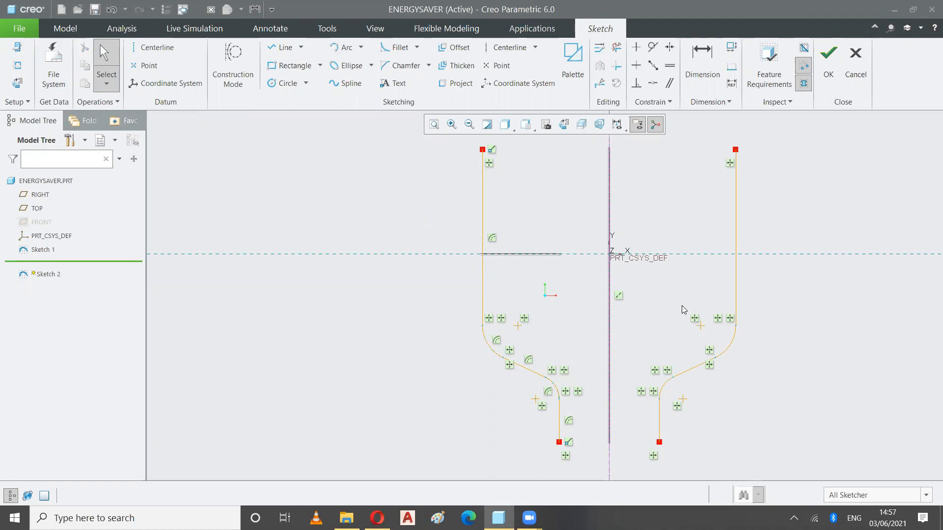
- Delete the long upper vertical line of the original projected profile, keeping its mirrored copy
click(483, 211)
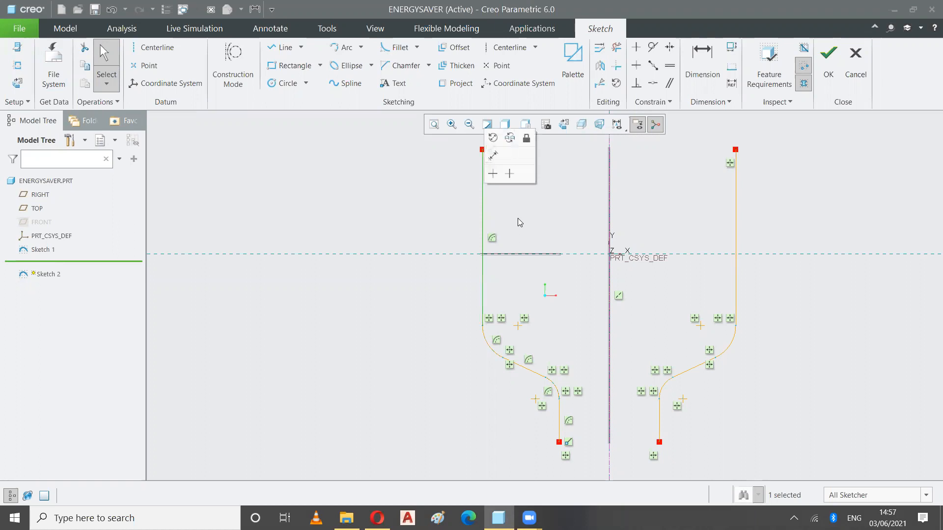
click(429, 213)
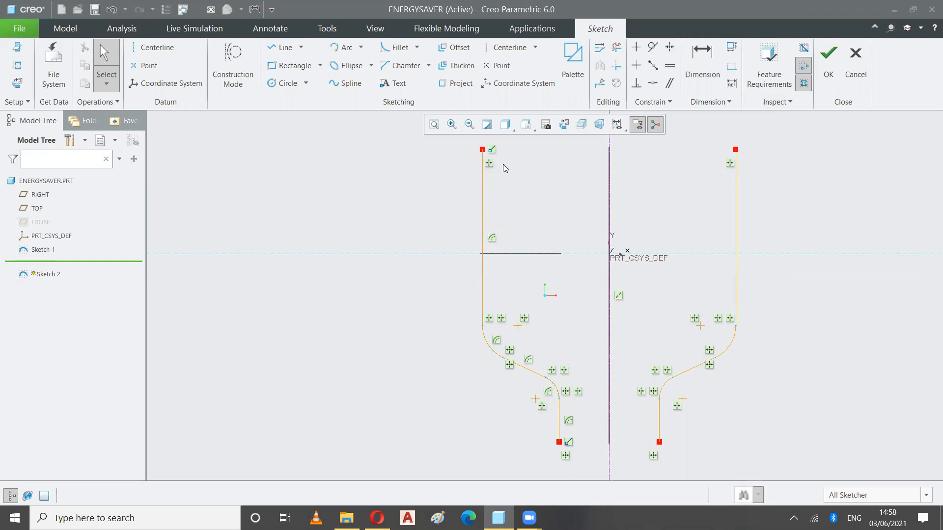
click(484, 226)
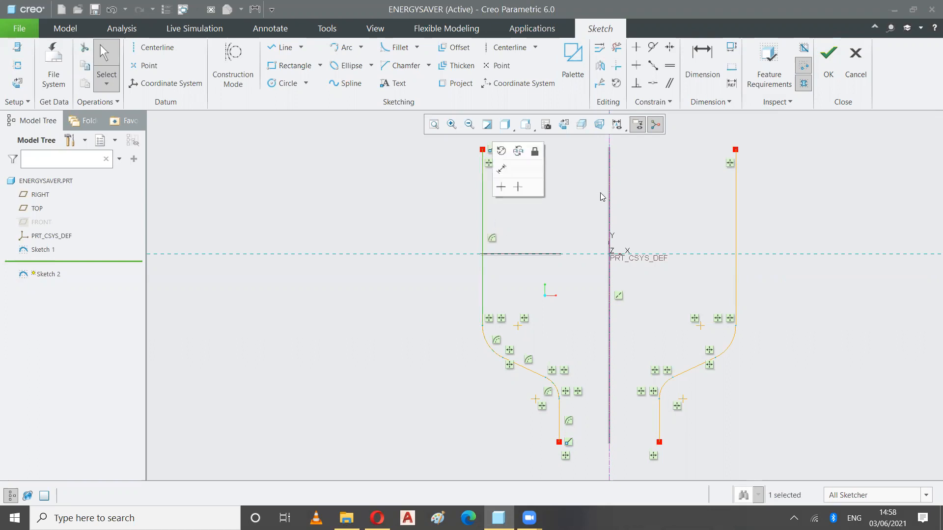
key(Delete)
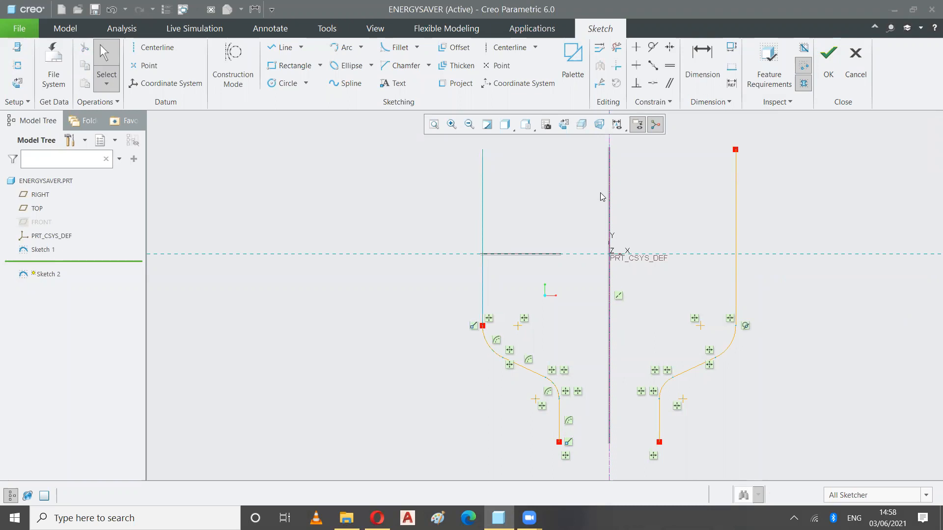
- Delete the remaining arcs, slanted line and lower vertical line of the original projected profile and finish the second sketch
click(492, 352)
key(Delete)
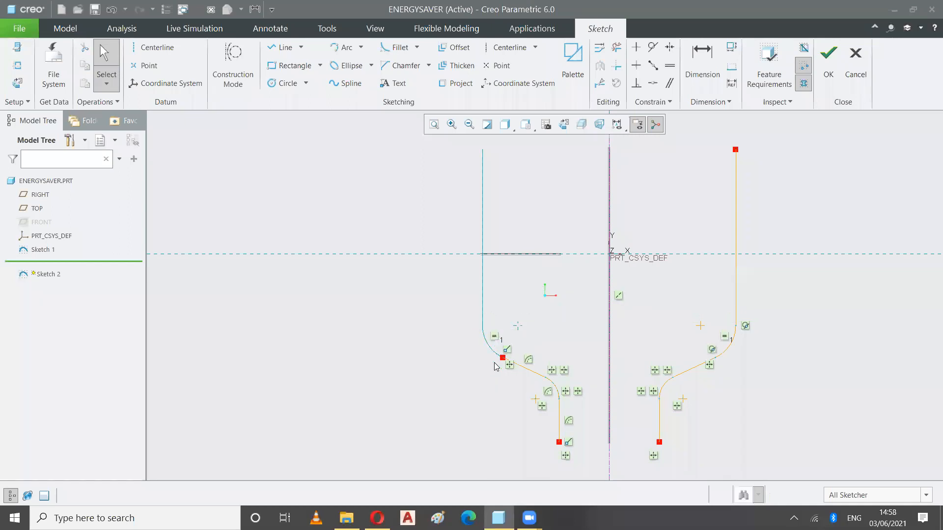
click(532, 373)
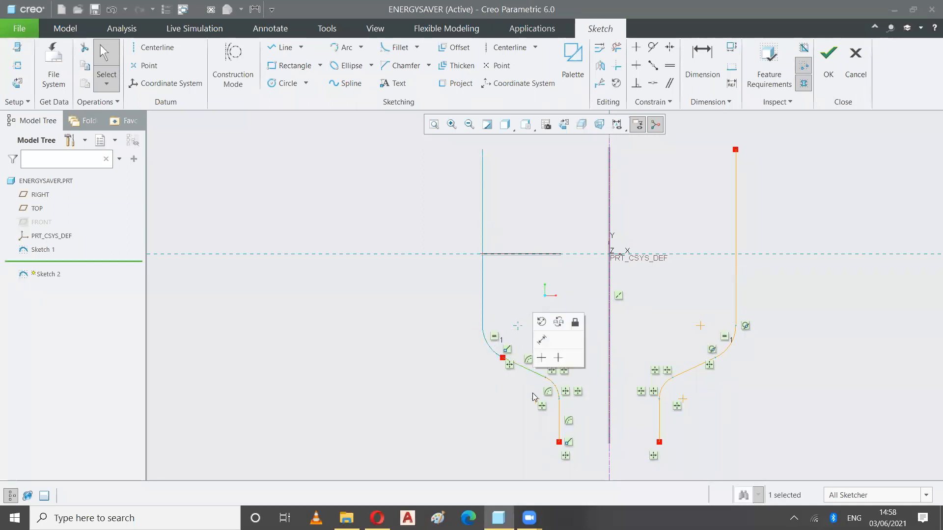
key(Delete)
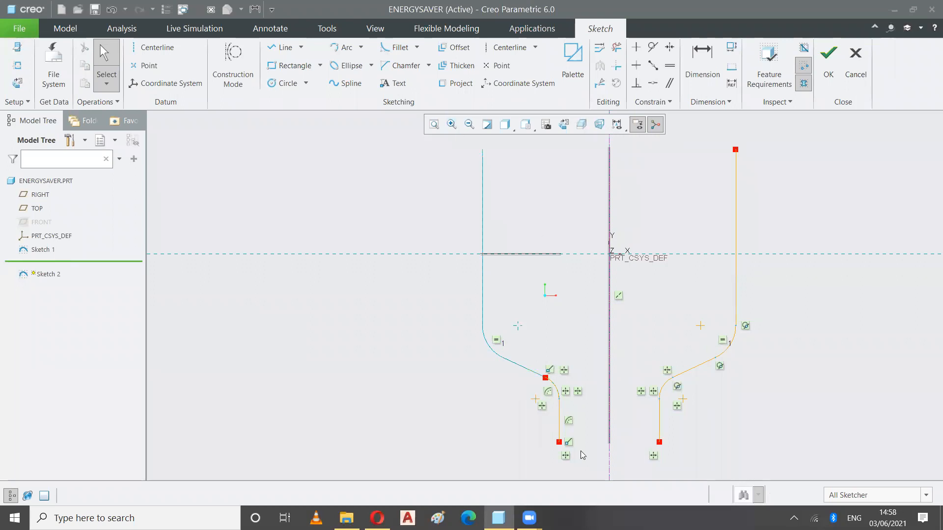
click(556, 387)
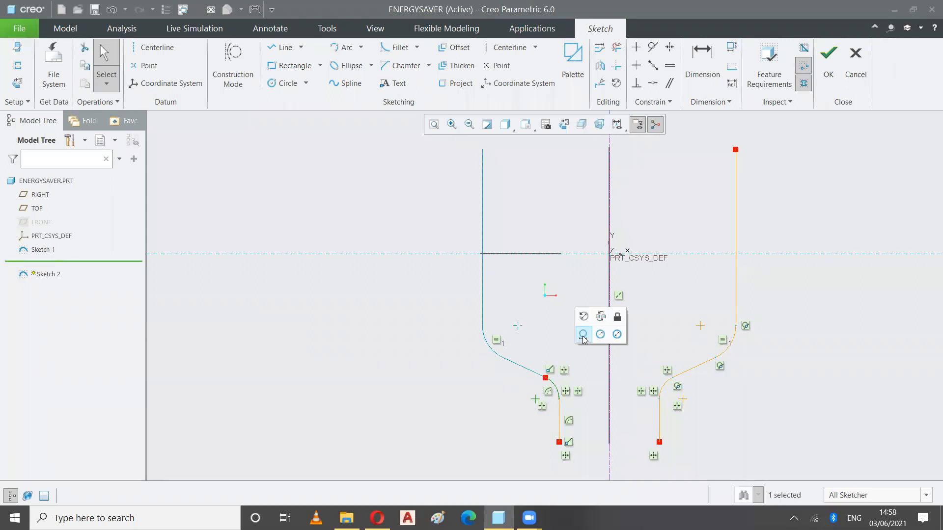
key(Delete)
click(559, 421)
click(575, 357)
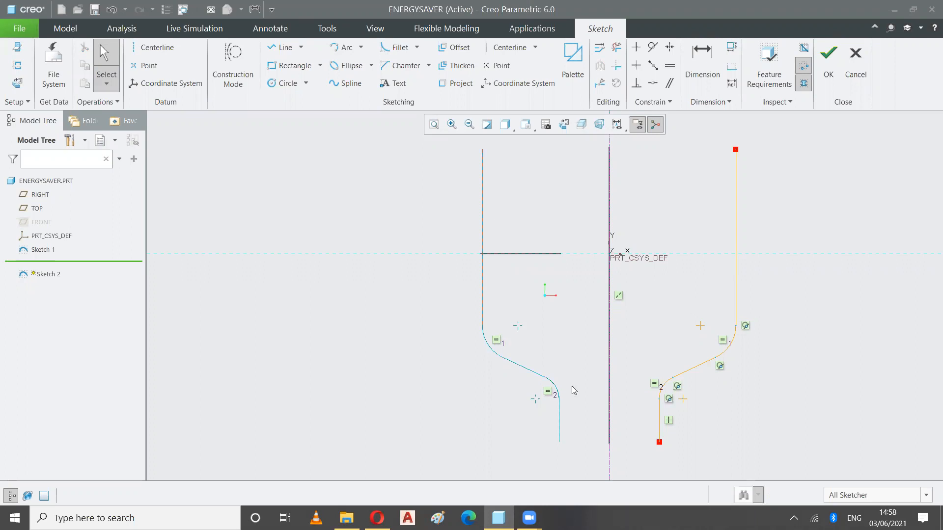
click(828, 70)
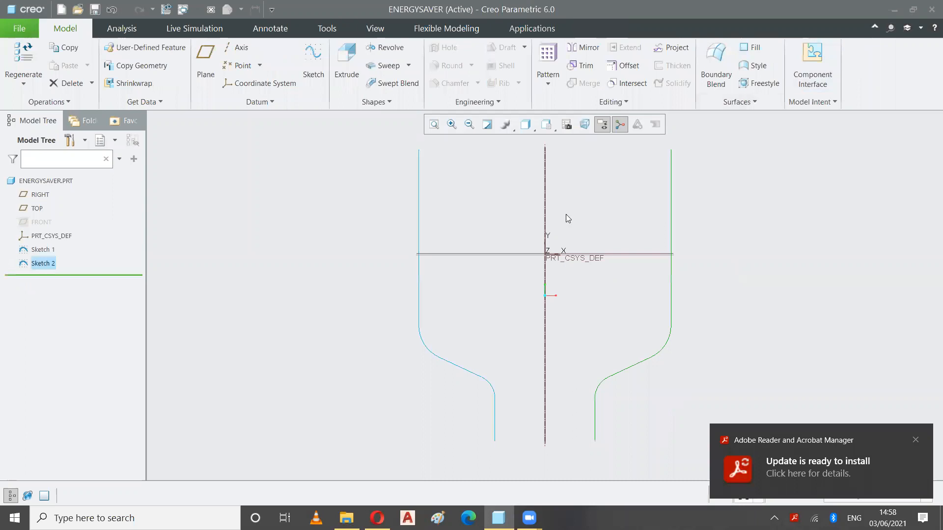
click(319, 266)
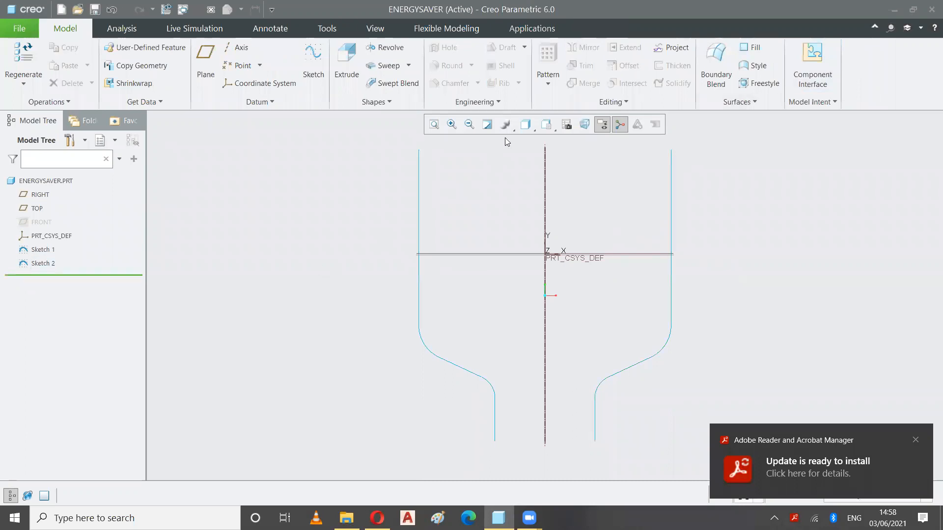
- Start a solid helical sweep with Sketch 1 as the helix profile, viewing the model in standard orientation
click(546, 124)
click(484, 139)
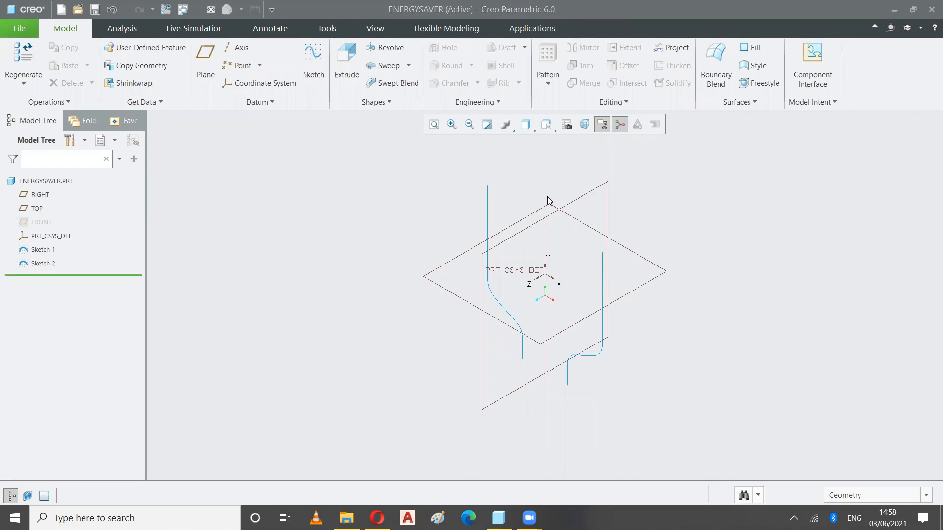
click(408, 66)
click(349, 97)
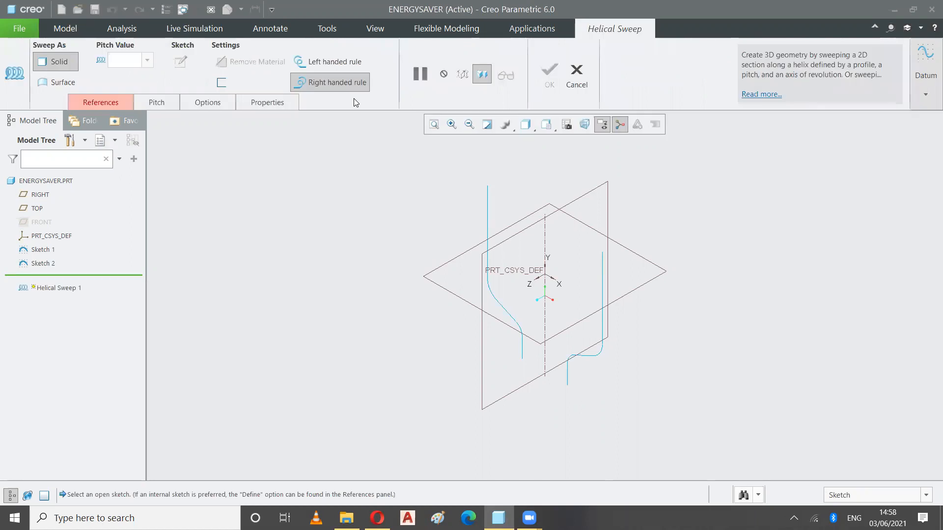
click(98, 102)
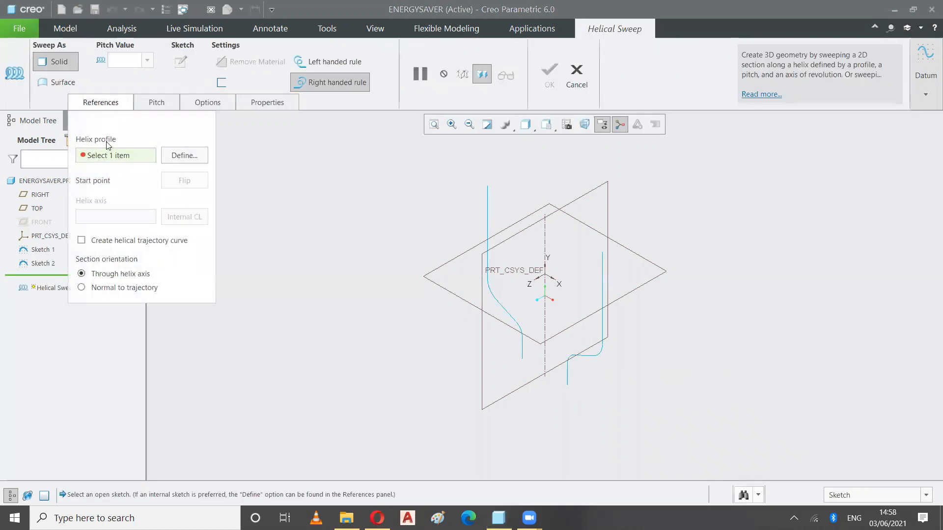
click(488, 206)
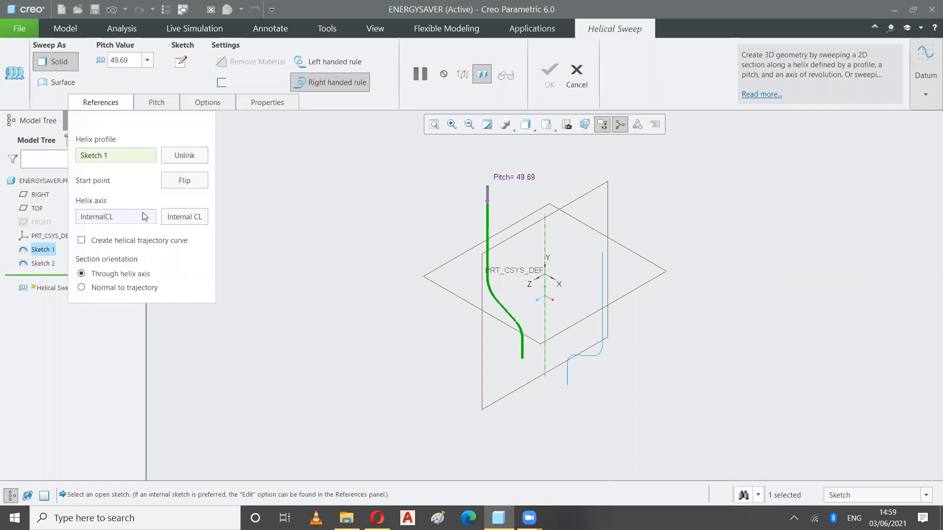
- Open the helical sweep's section sketch and orient the view to FRONT
click(180, 62)
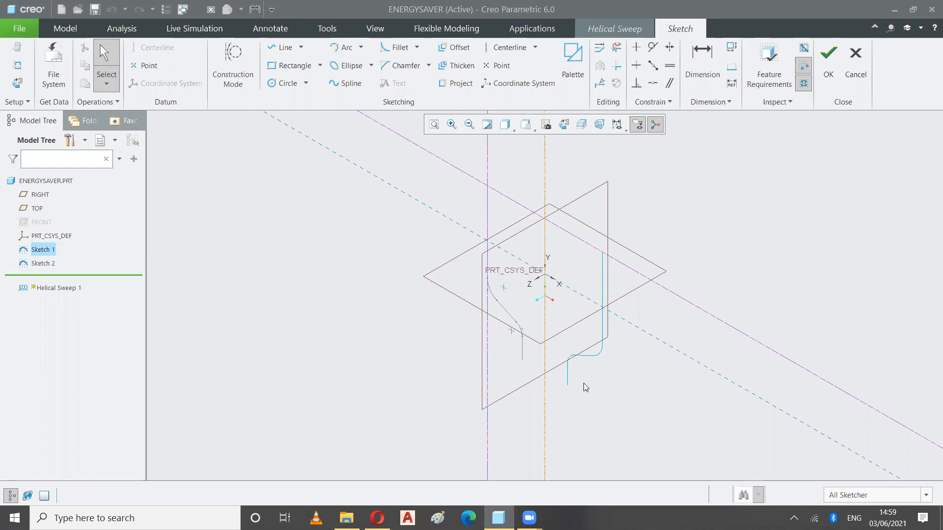
click(580, 126)
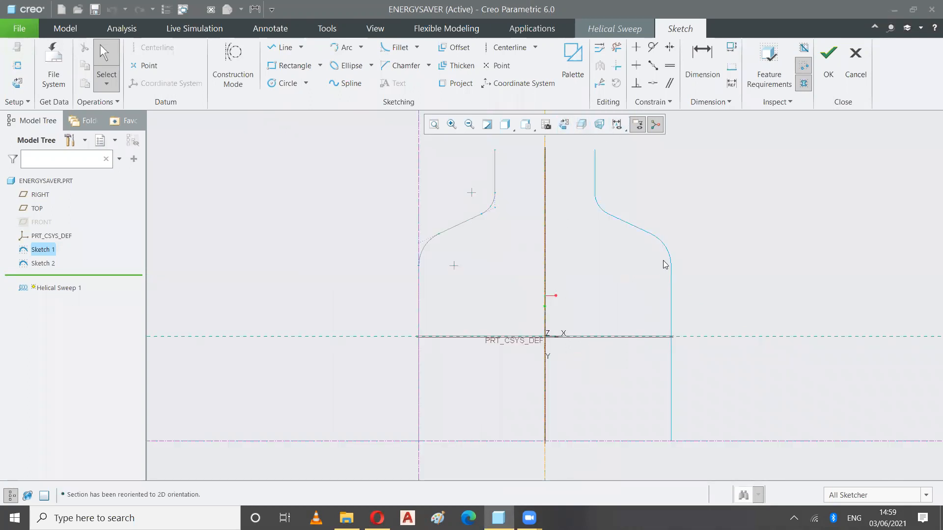
click(535, 129)
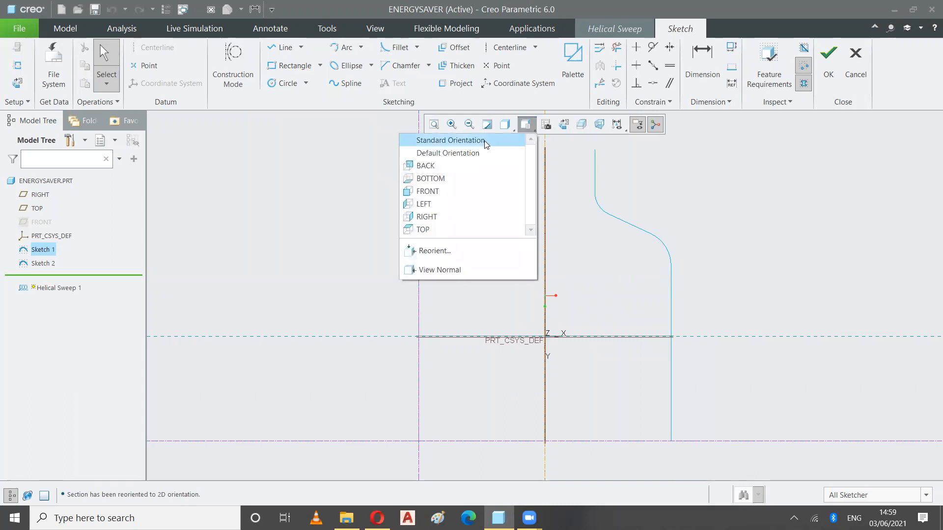
click(480, 141)
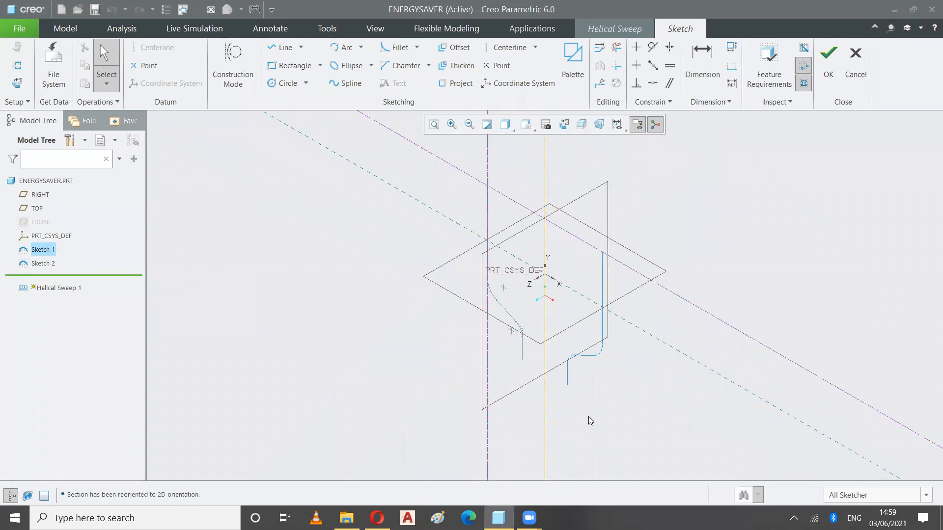
click(528, 128)
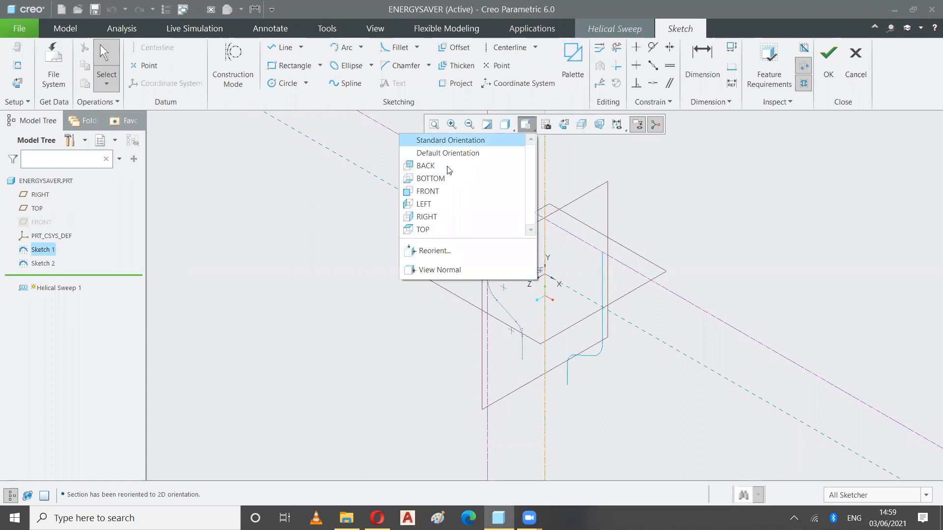
click(447, 188)
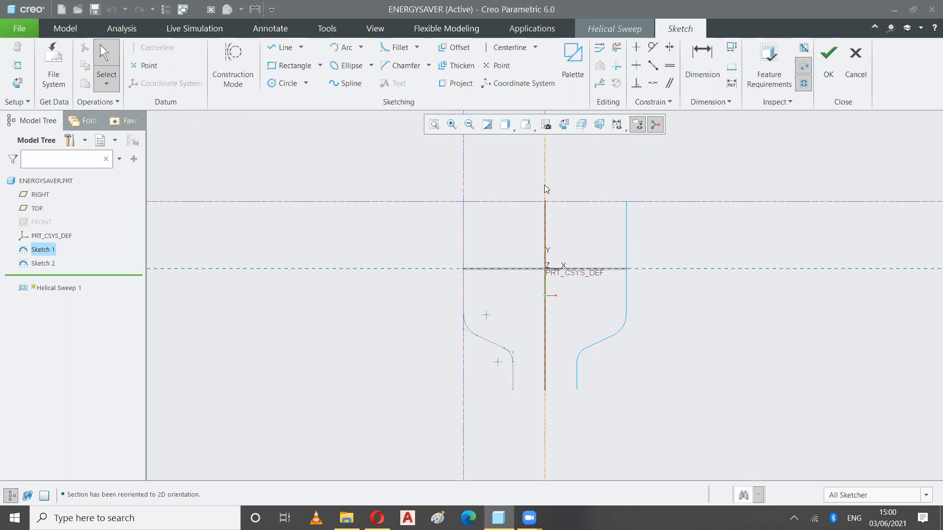
- Try to project the mirrored profile's long upper vertical line into the section sketch
click(453, 84)
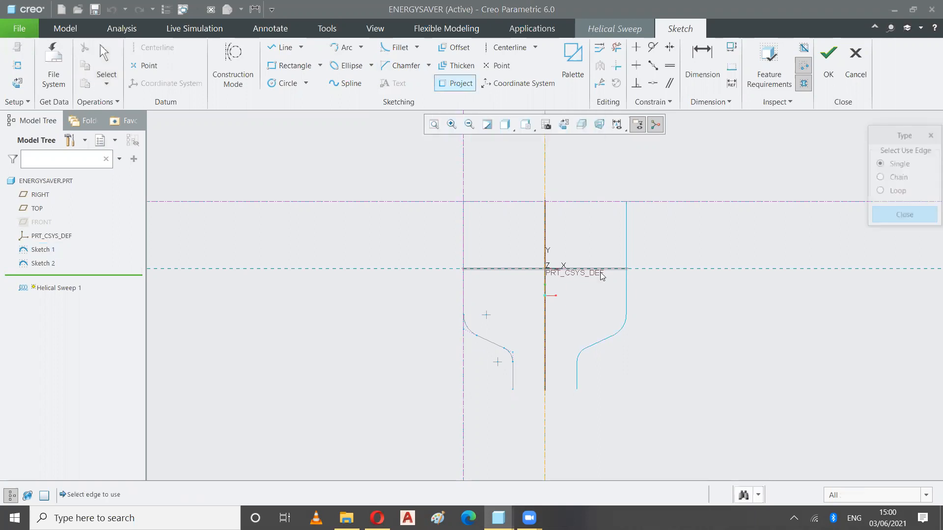
click(626, 248)
click(890, 213)
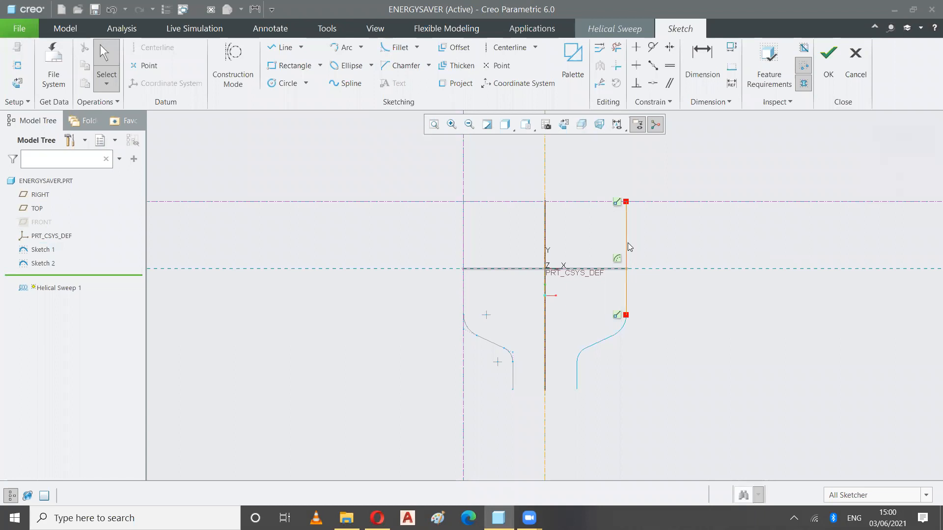
click(803, 216)
- Try to delete the reference line lying on the mirrored profile's long vertical edge, and undo the last change
scroll(622, 255, up, 5)
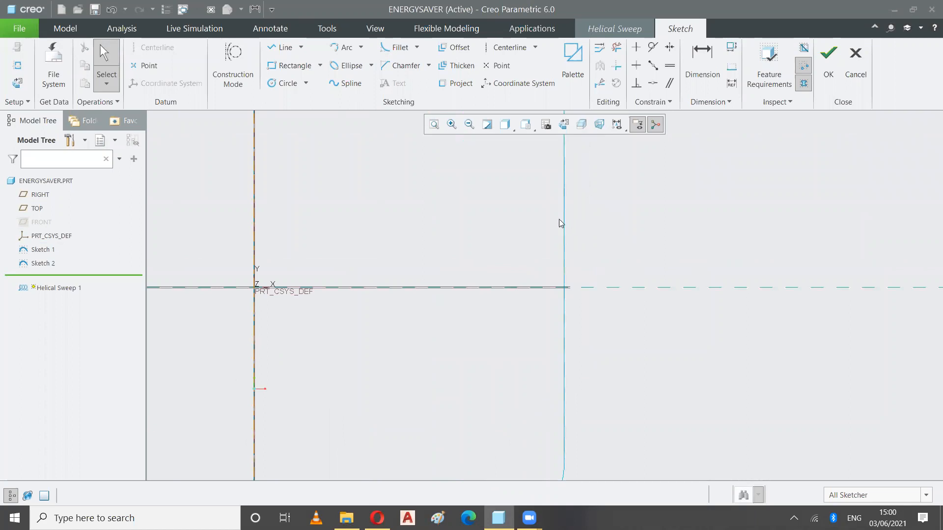
click(564, 235)
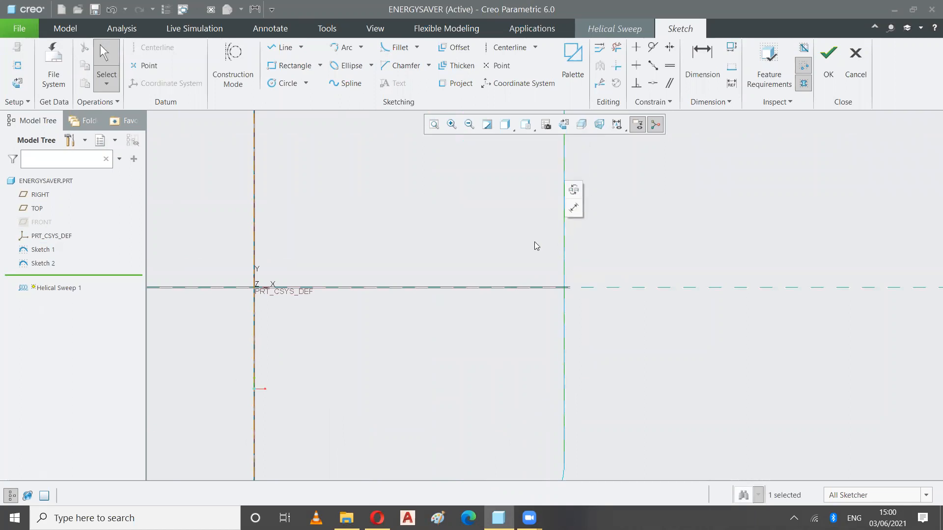
key(Delete)
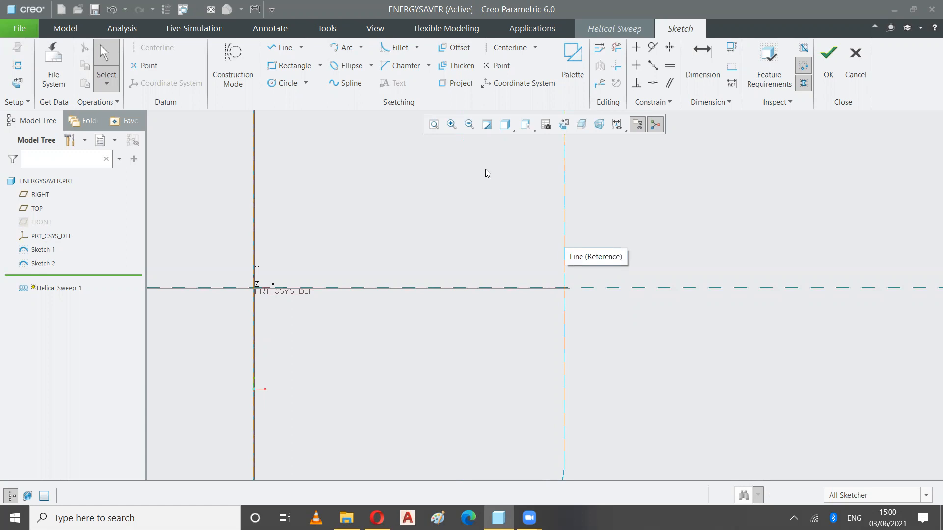
click(435, 126)
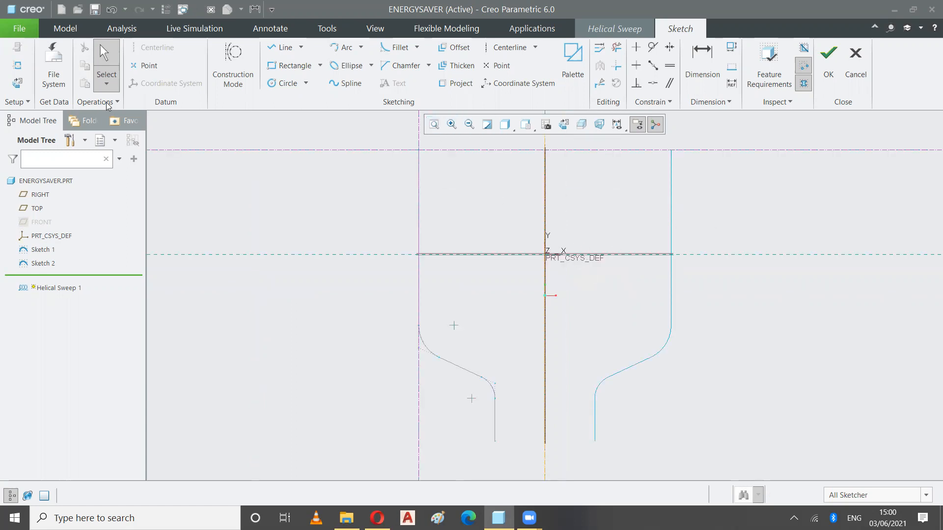
click(111, 10)
click(654, 238)
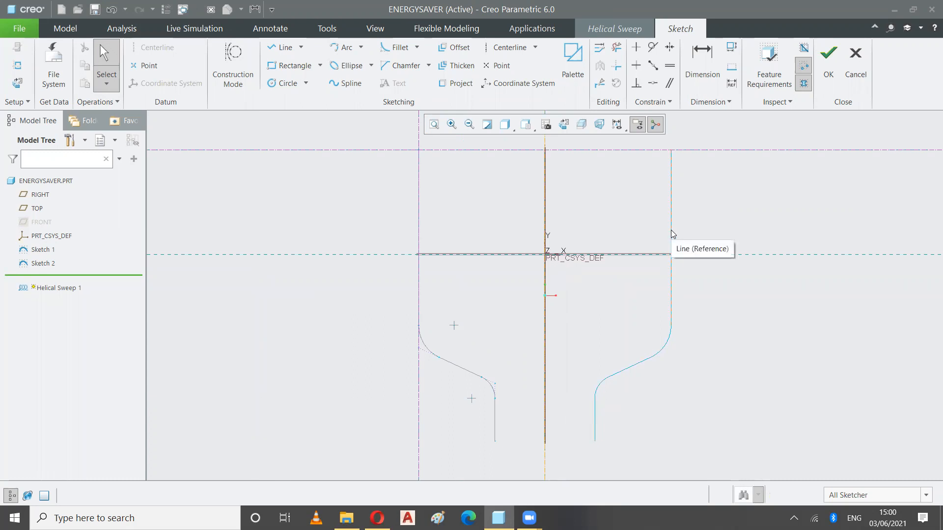
- Reorient the section sketch to 2D and sketch a circle centred on the free end of Sketch 1's long vertical line
click(564, 124)
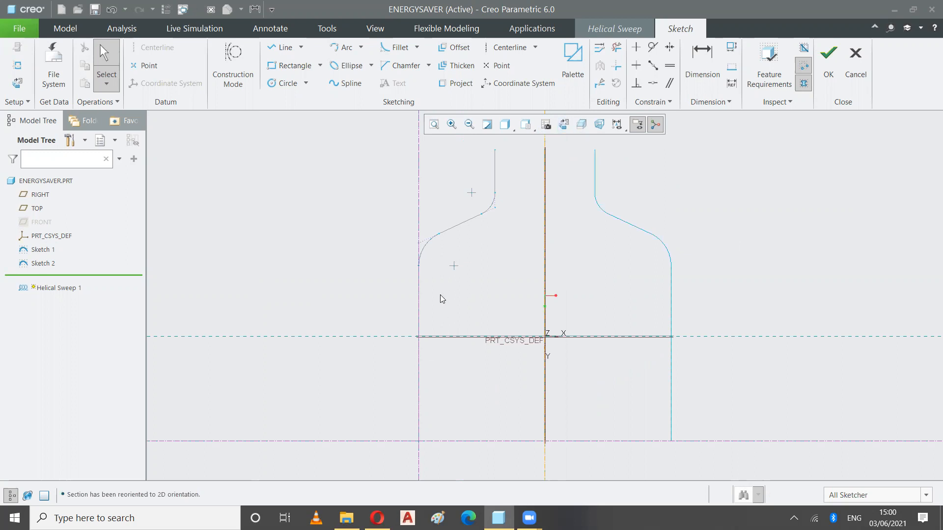
click(281, 84)
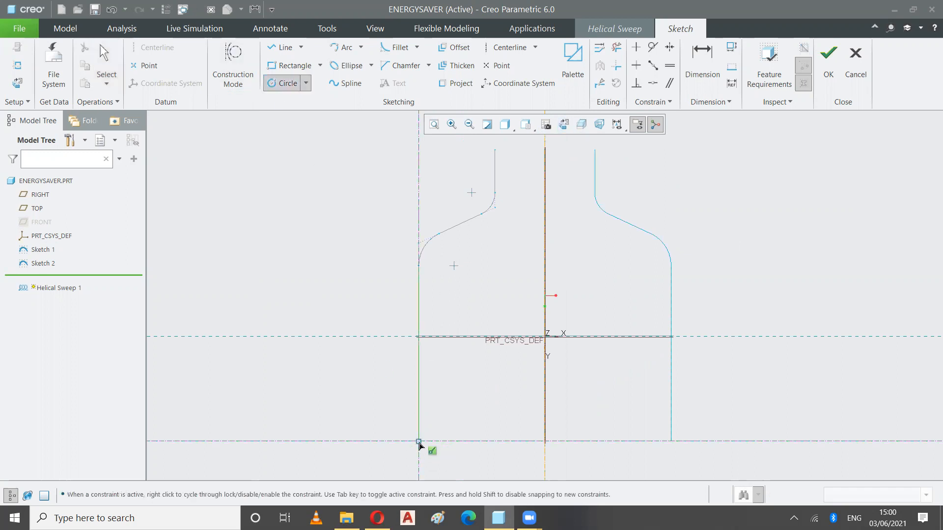